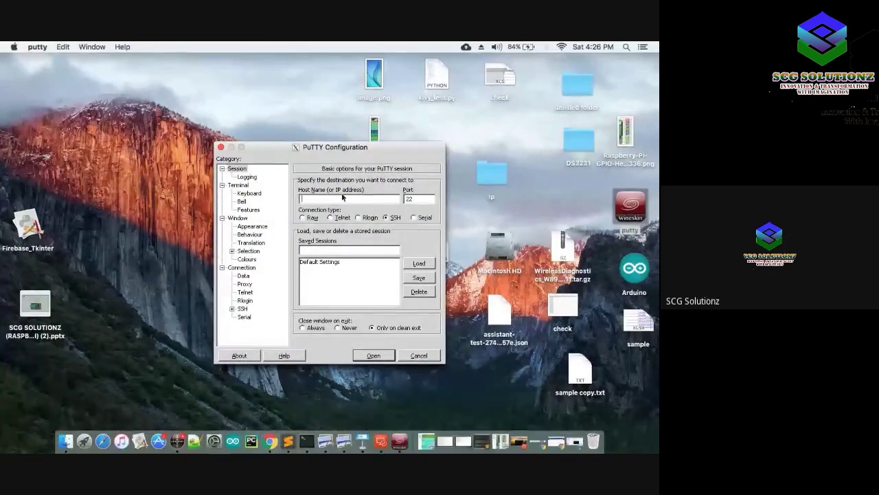
# Step: Move the PuTTY configuration window aside and look up the Raspberry Pi's IP address in IP Scanner
pyautogui.moveTo(337, 154); pyautogui.dragTo(483, 157)
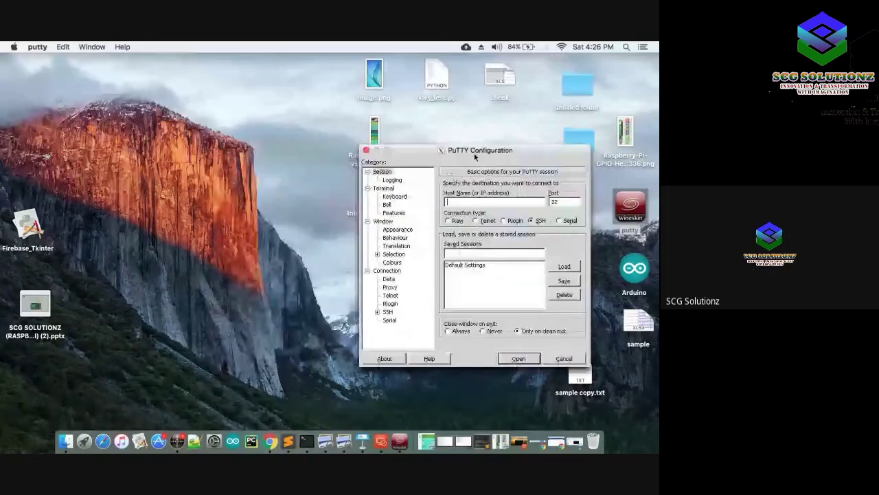
pyautogui.click(180, 441)
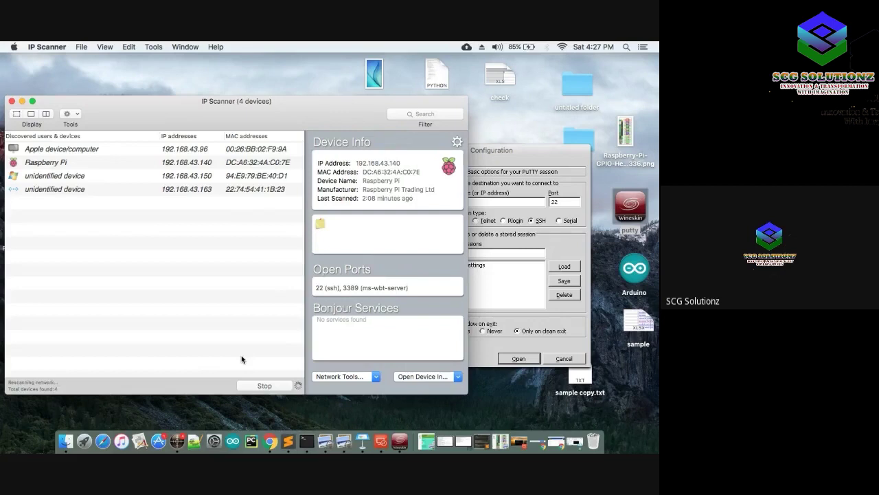
pyautogui.click(70, 163)
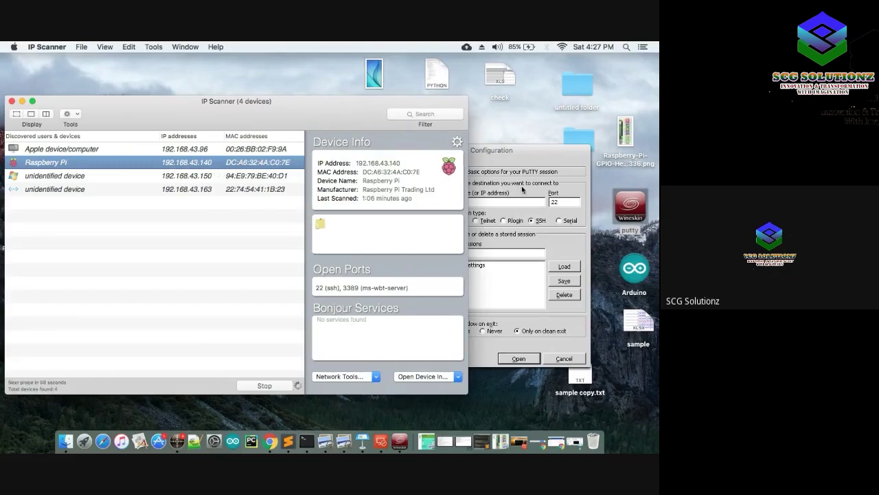
# Step: Switch back to PuTTY and open an SSH session to host 192.168.43.140 on port 22
pyautogui.click(506, 166)
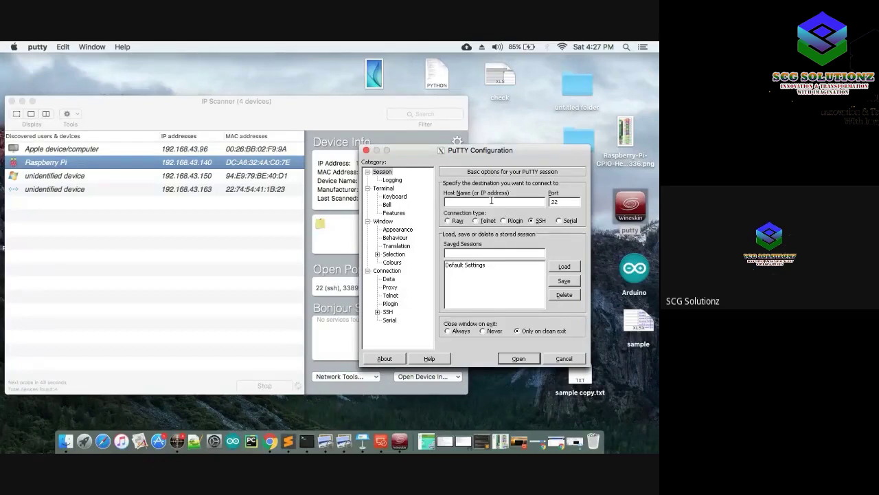
pyautogui.write('192.168.43.140')
pyautogui.click(554, 202)
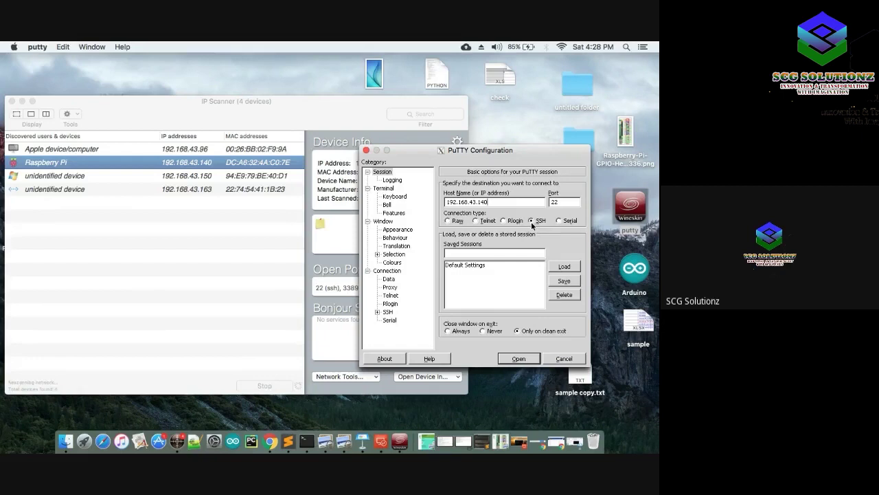
pyautogui.click(519, 358)
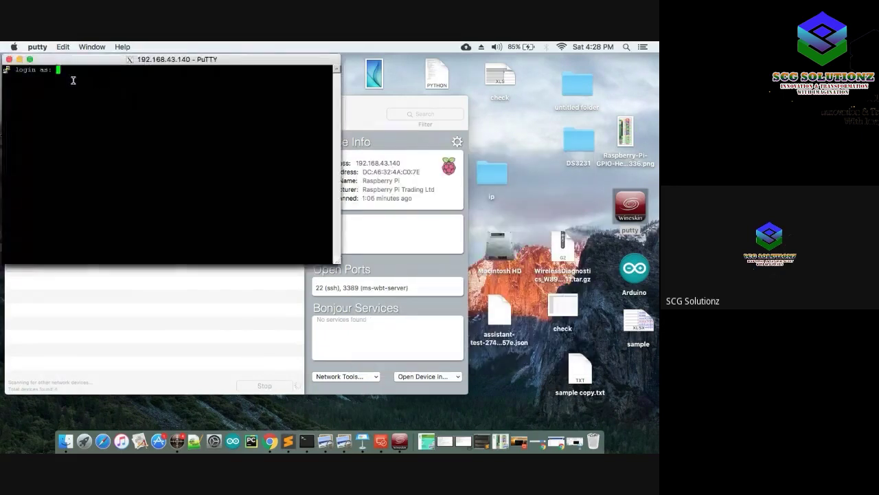
# Step: Maximize the terminal window and log in as pi with the account password
pyautogui.click(30, 59)
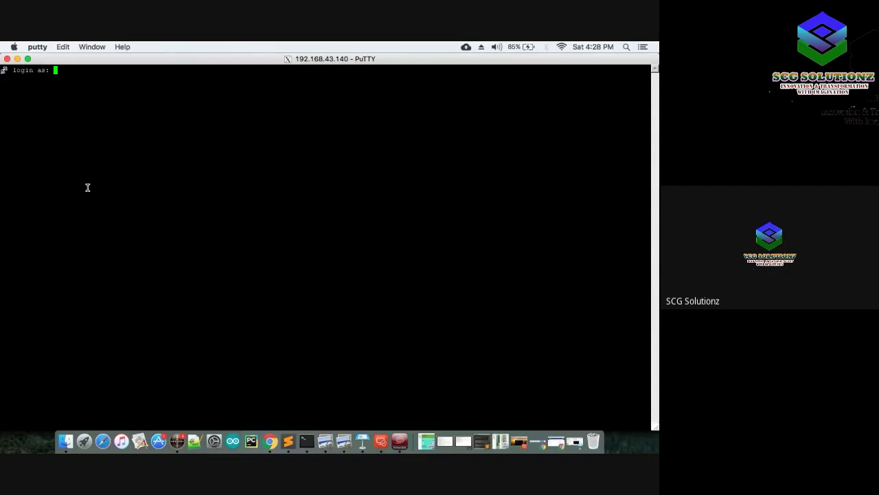
pyautogui.write('pi')
pyautogui.press('Return')
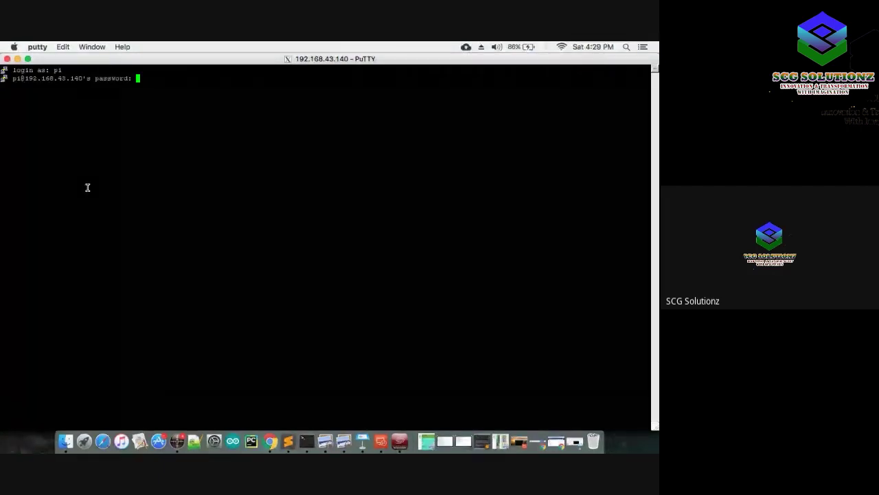
pyautogui.press('Return')
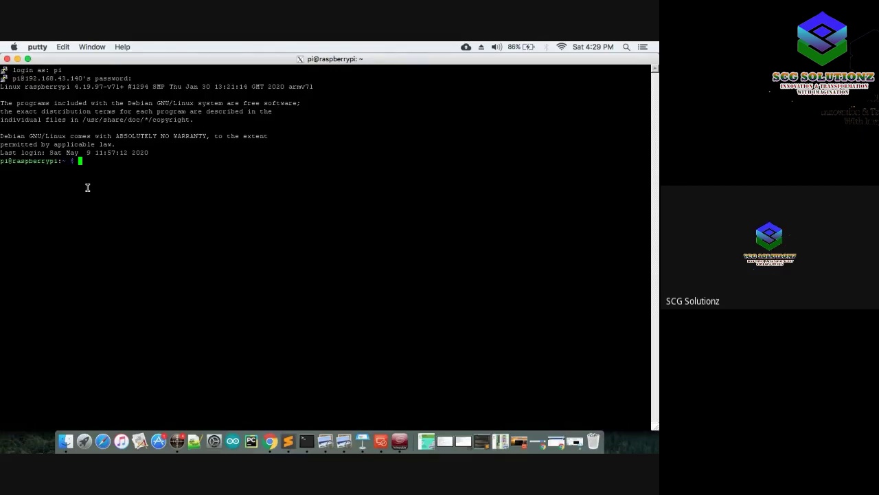
# Step: List the home directory's contents, change into the Desktop directory and list its files
pyautogui.write('ls')
pyautogui.press('Return')
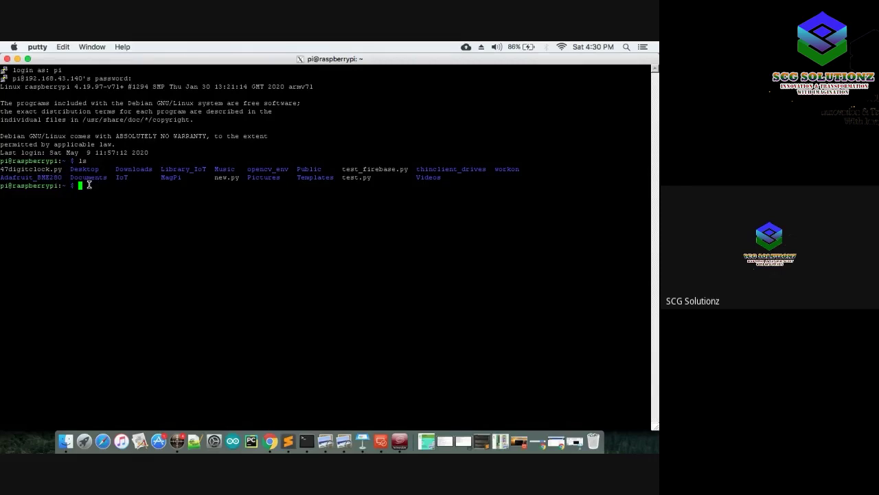
pyautogui.write('cd')
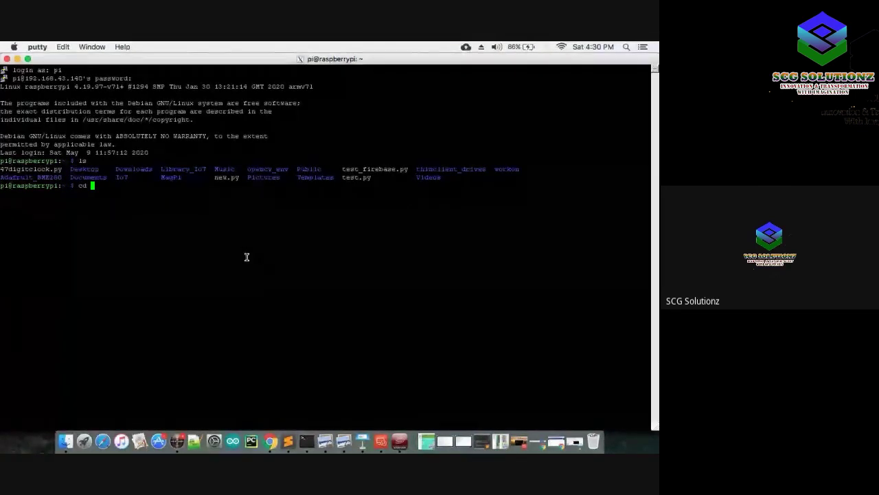
pyautogui.write('De')
pyautogui.press('Tab')
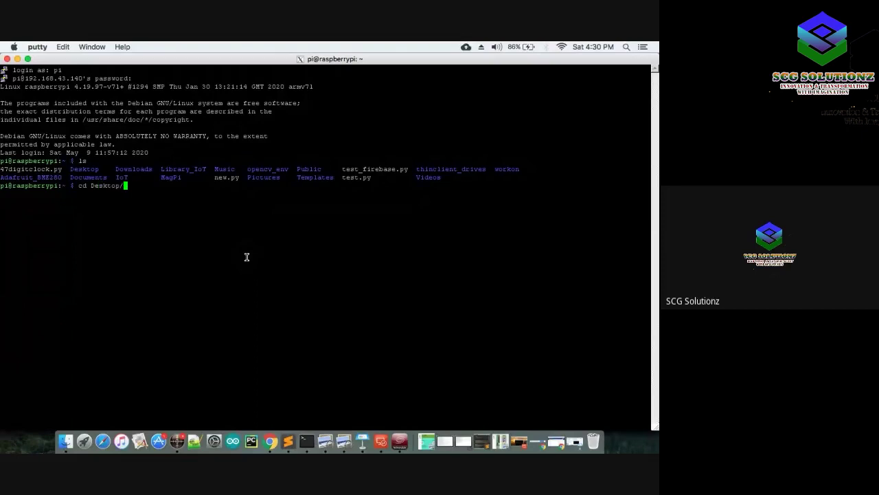
pyautogui.press('Return')
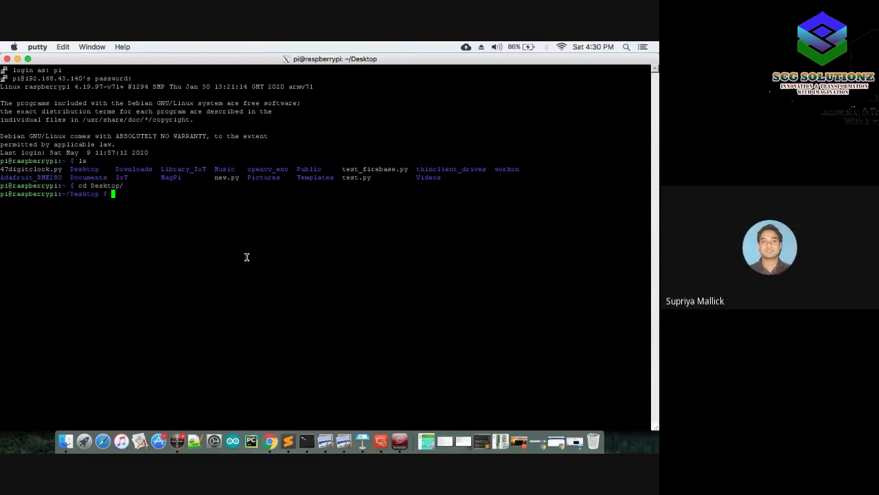
pyautogui.write('ls')
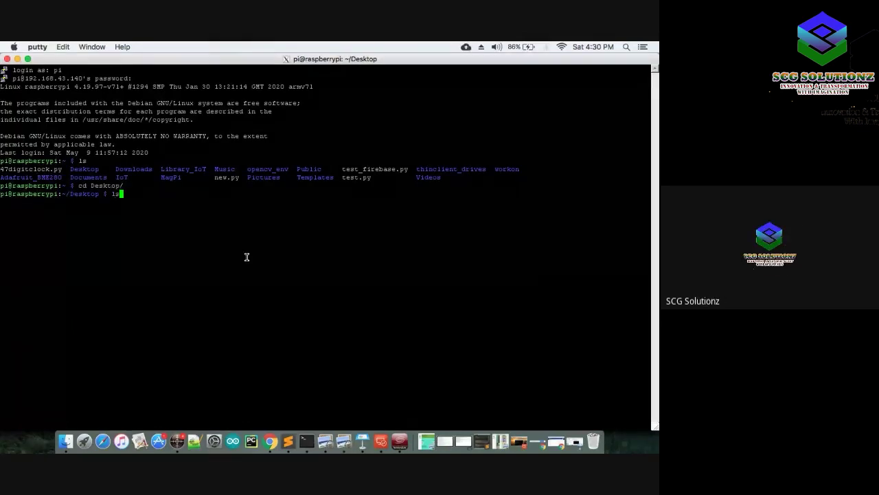
pyautogui.press('Return')
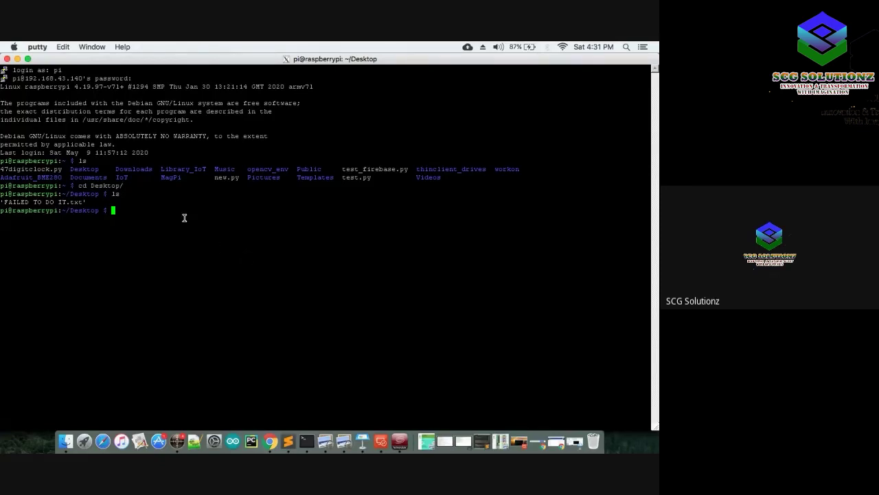
# Step: Restore the terminal window to its smaller size and open Microsoft Remote Desktop
pyautogui.click(27, 59)
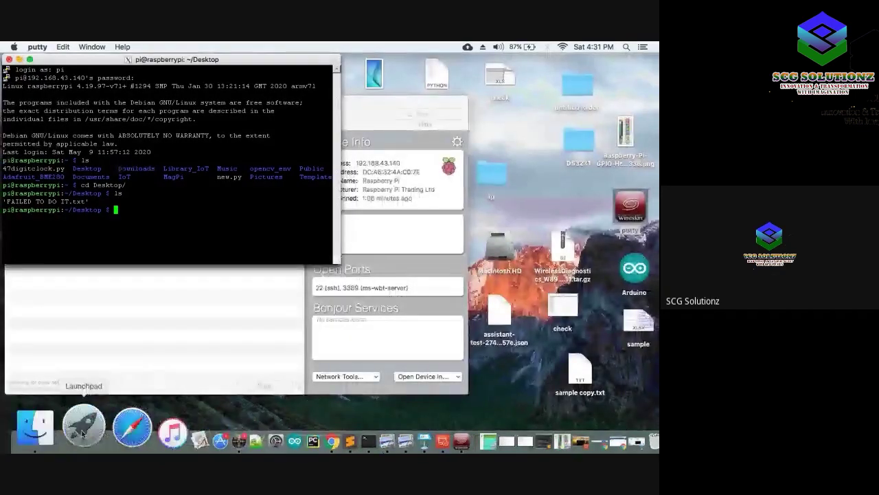
pyautogui.click(80, 433)
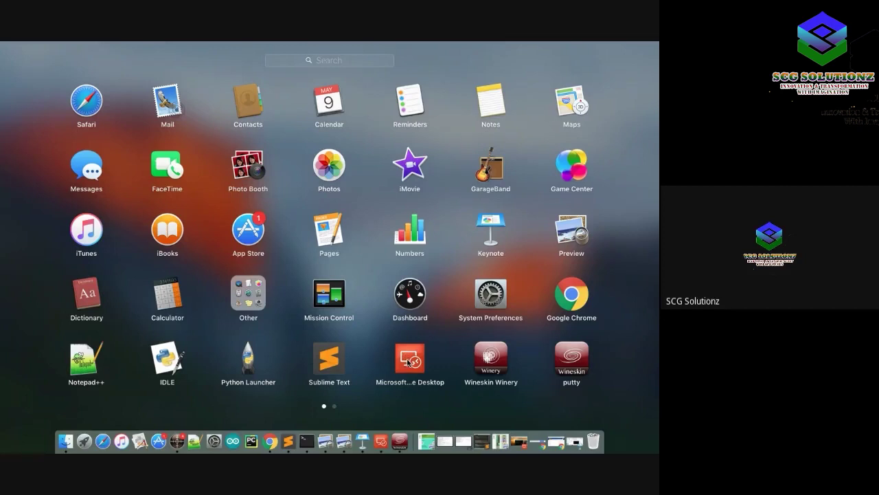
pyautogui.click(409, 358)
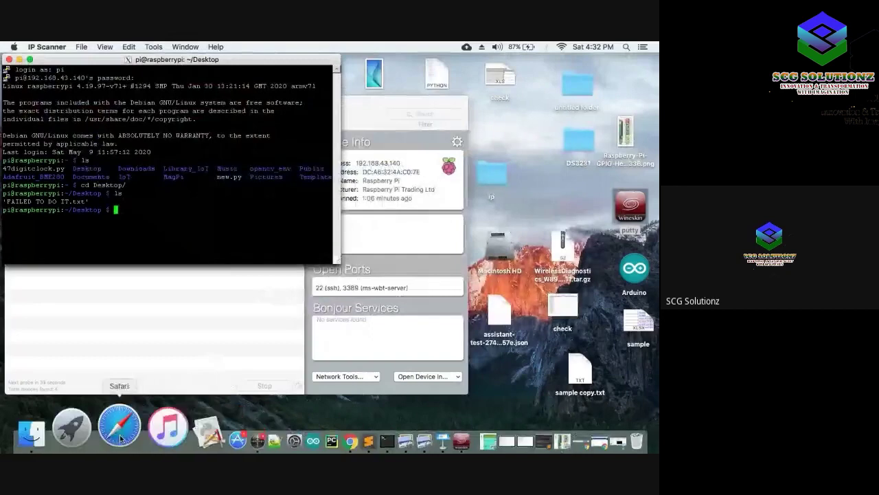
pyautogui.click(103, 430)
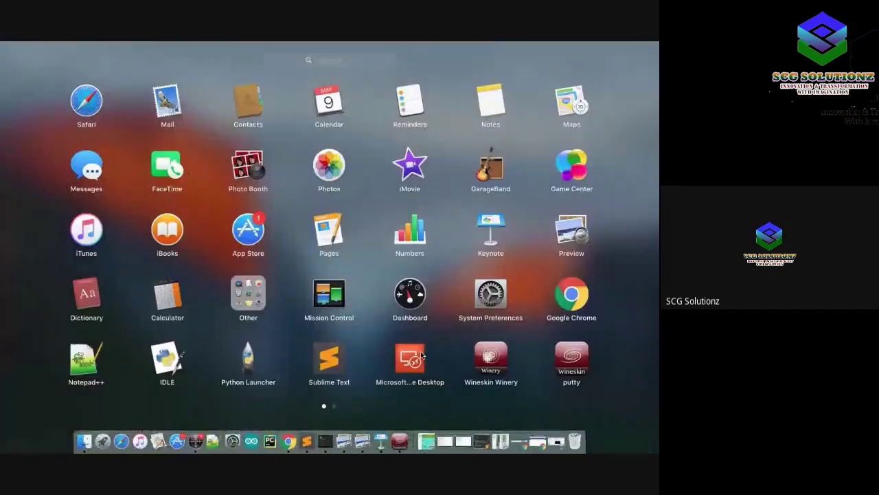
pyautogui.click(423, 355)
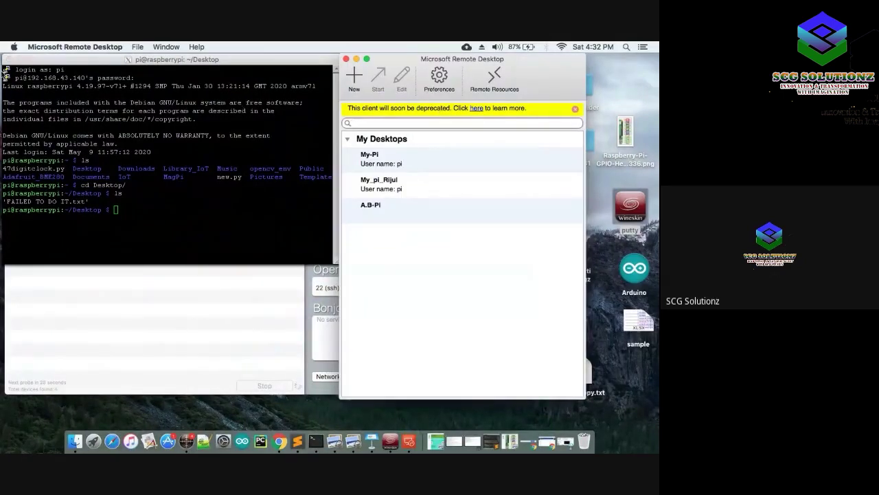
# Step: Close the PuTTY session and minimize the IP Scanner window
pyautogui.click(5, 63)
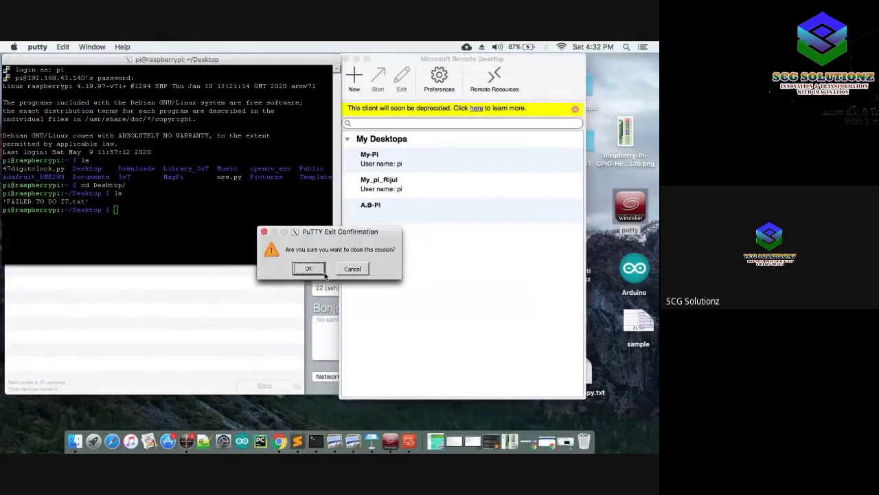
pyautogui.click(309, 268)
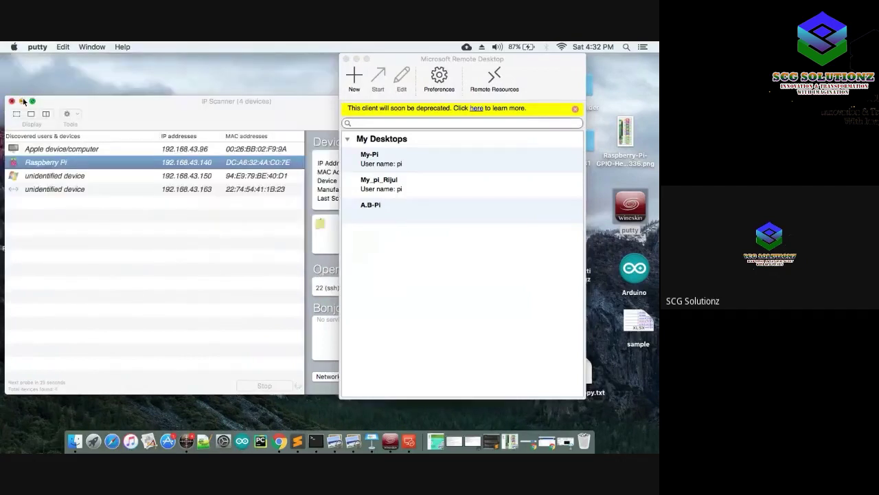
pyautogui.click(21, 101)
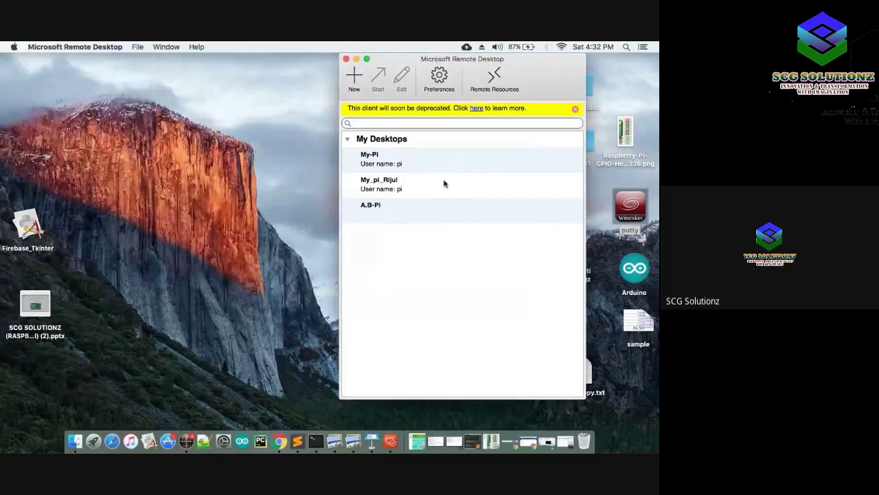
pyautogui.click(355, 81)
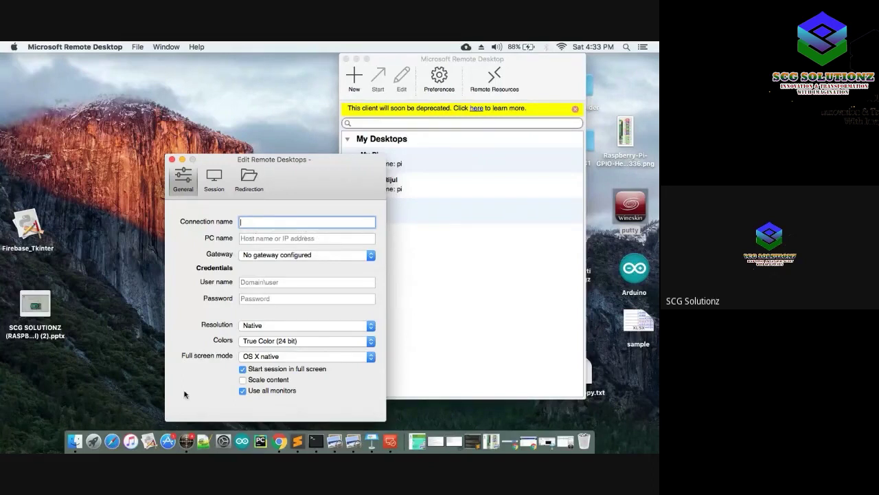
pyautogui.click(189, 441)
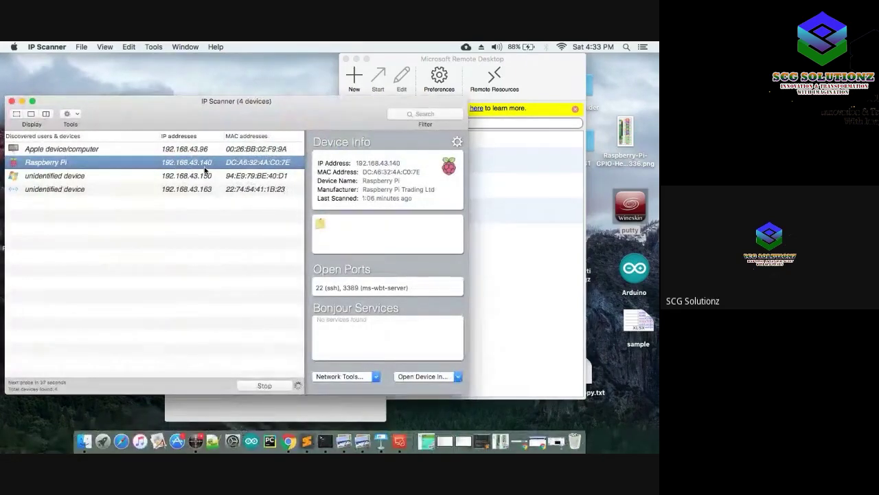
pyautogui.click(518, 221)
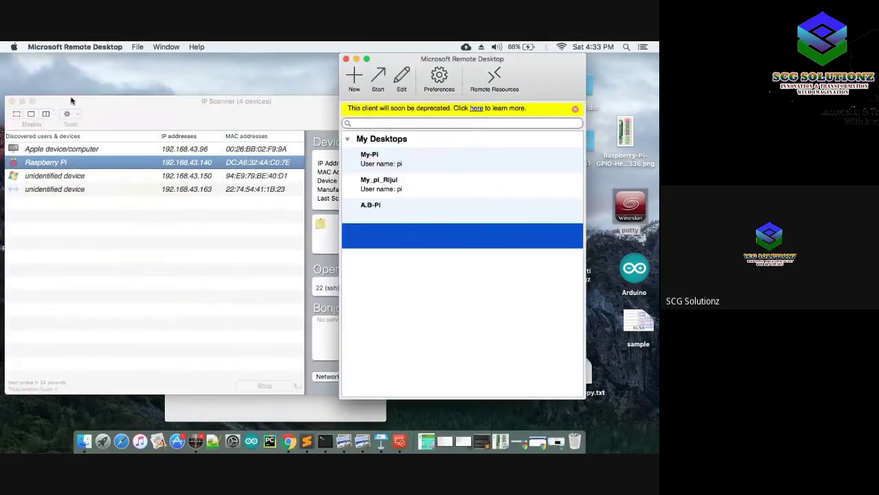
pyautogui.click(23, 102)
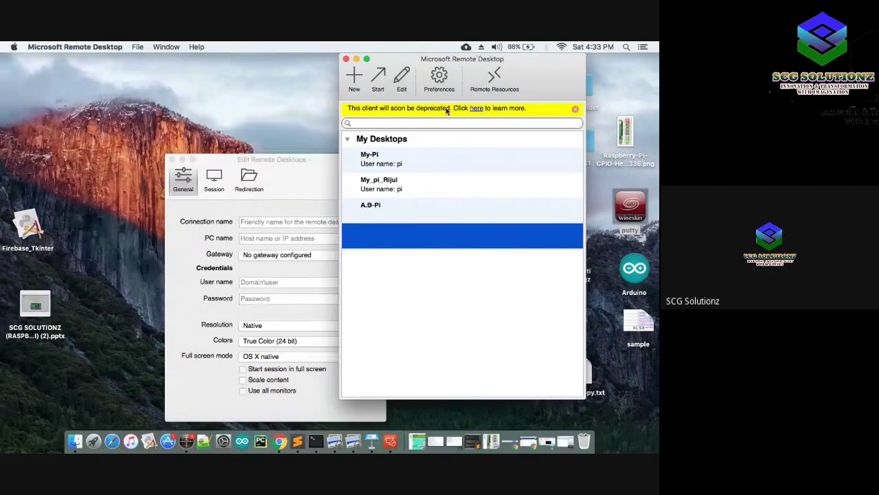
# Step: Review the saved My-Pi connection's settings, and close both its editor and the blank connection editor
pyautogui.click(388, 163)
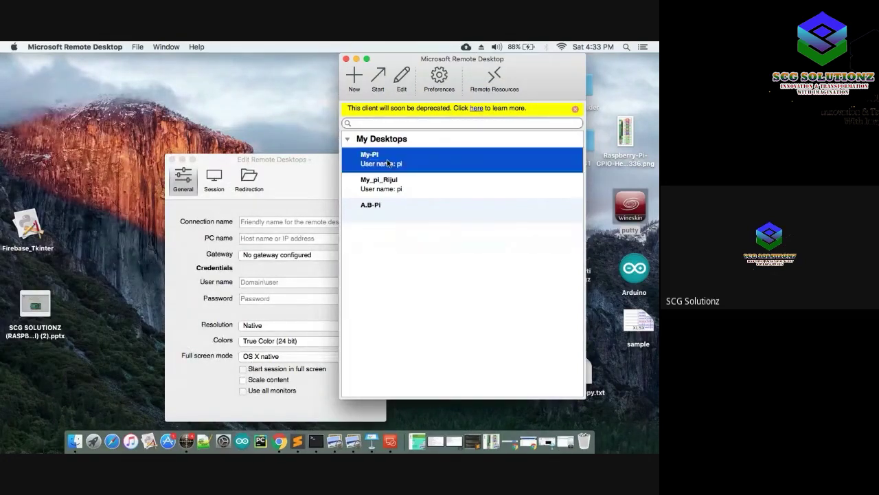
pyautogui.rightClick(388, 164)
pyautogui.click(395, 176)
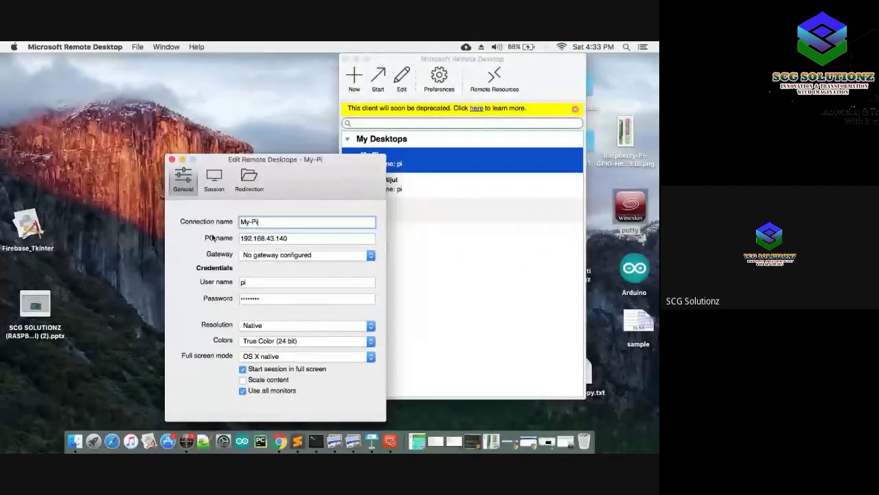
pyautogui.click(172, 160)
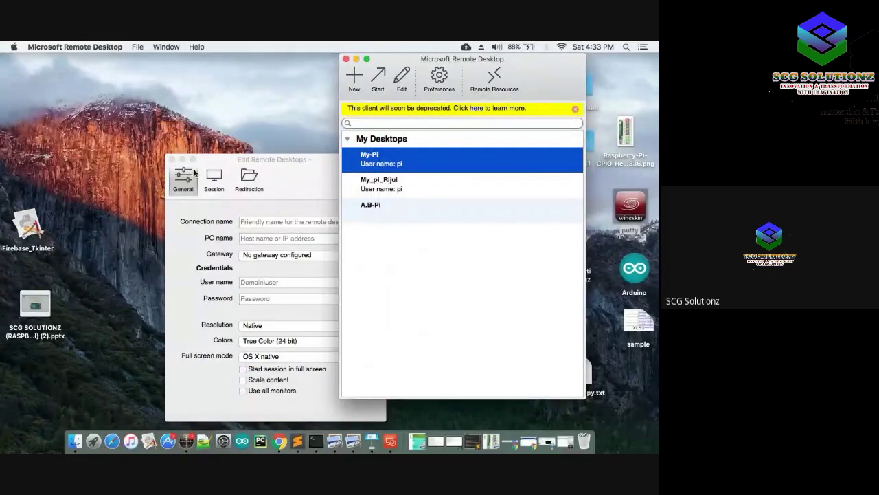
pyautogui.click(173, 160)
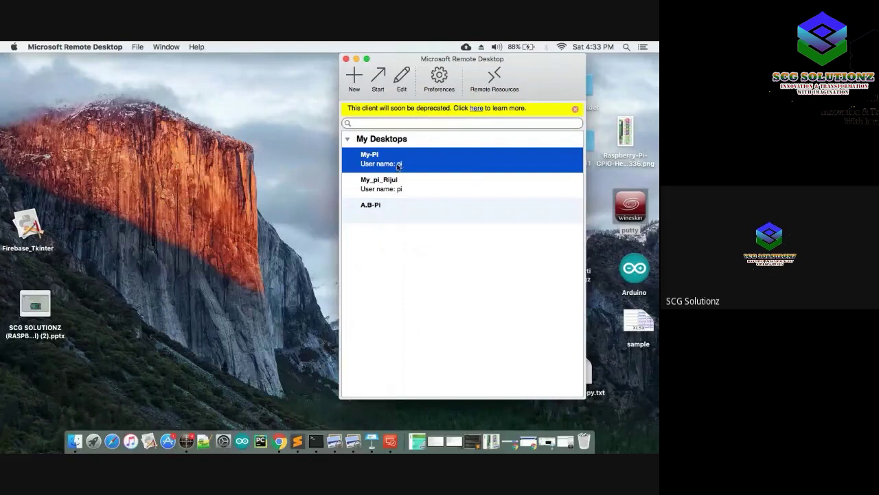
# Step: Connect to the My-Pi remote desktop and close its open terminal after interrupting the running DS18B20_Firebase.py script
pyautogui.doubleClick(398, 161)
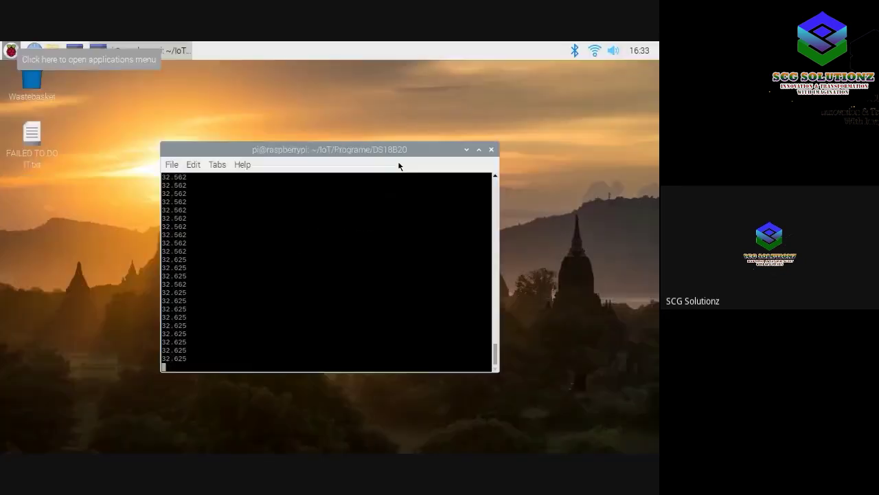
pyautogui.hotkey('ctrl', 'c')
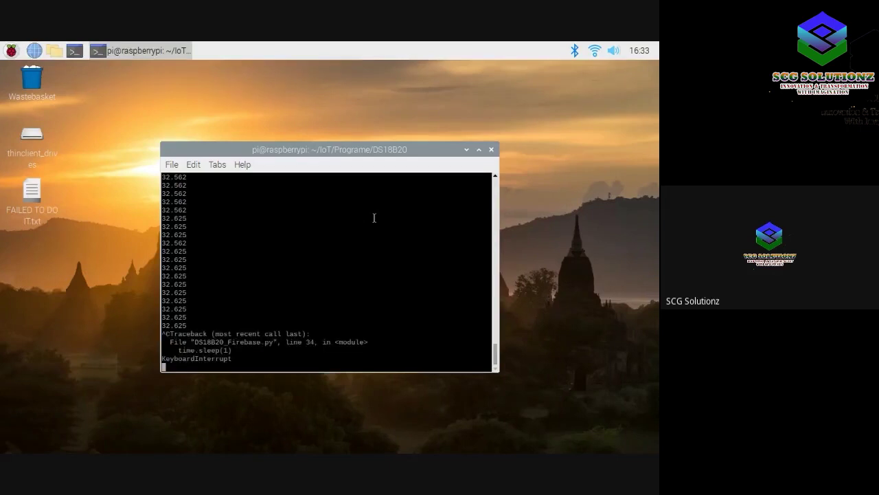
pyautogui.click(492, 149)
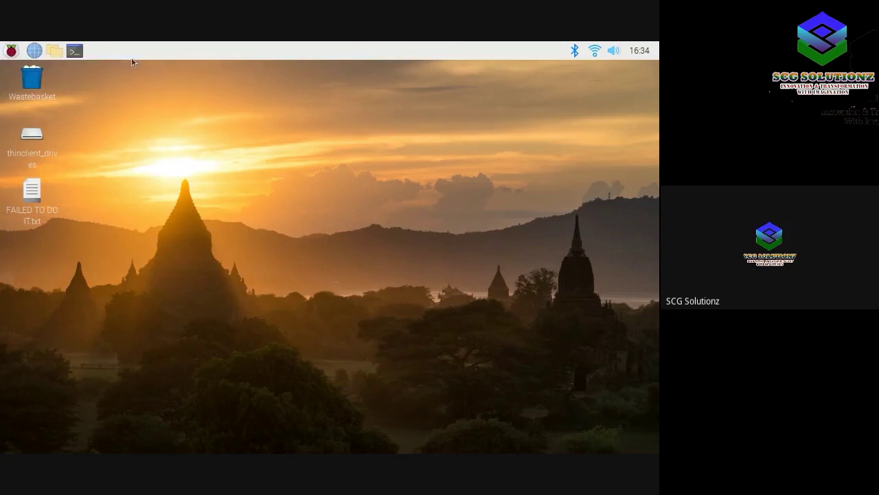
# Step: Open the Thonny Python IDE on the Raspberry Pi desktop and run test.py
pyautogui.click(11, 52)
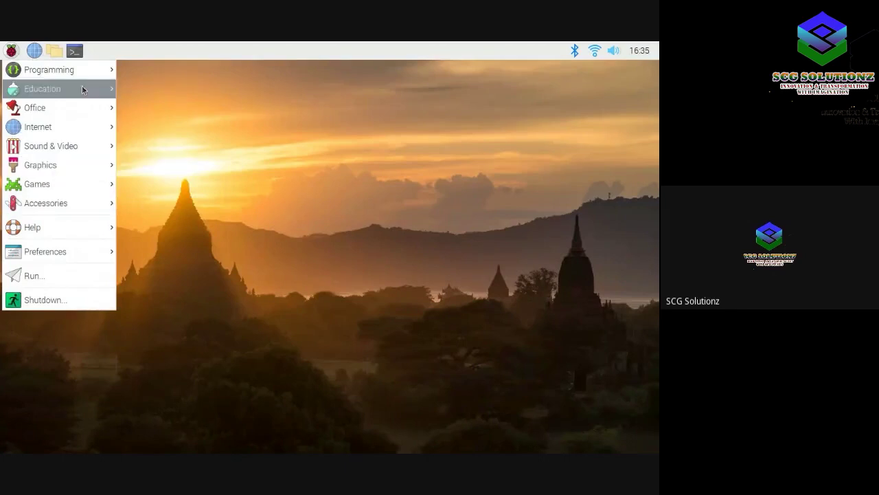
pyautogui.moveTo(86, 73)
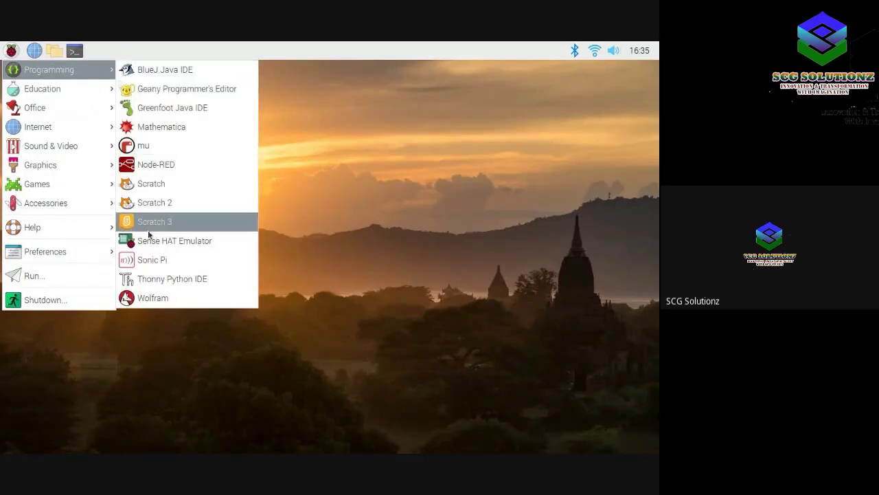
pyautogui.click(180, 283)
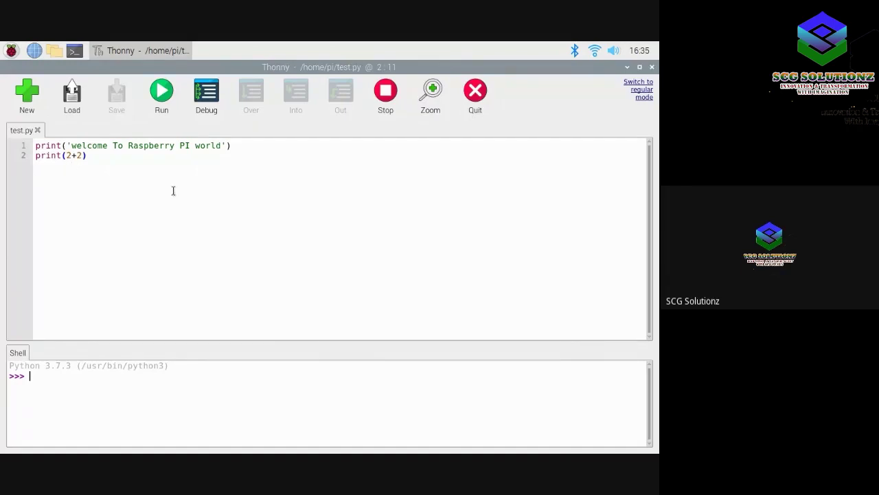
pyautogui.click(165, 97)
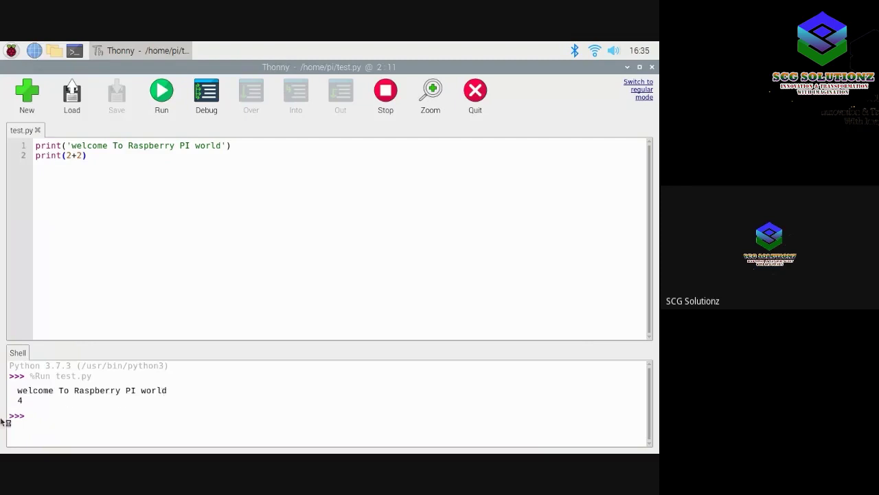
# Step: Switch to the Google Meet call in Chrome, show its participant list, and return to the Microsoft Remote Desktop session
pyautogui.moveTo(82, 448)
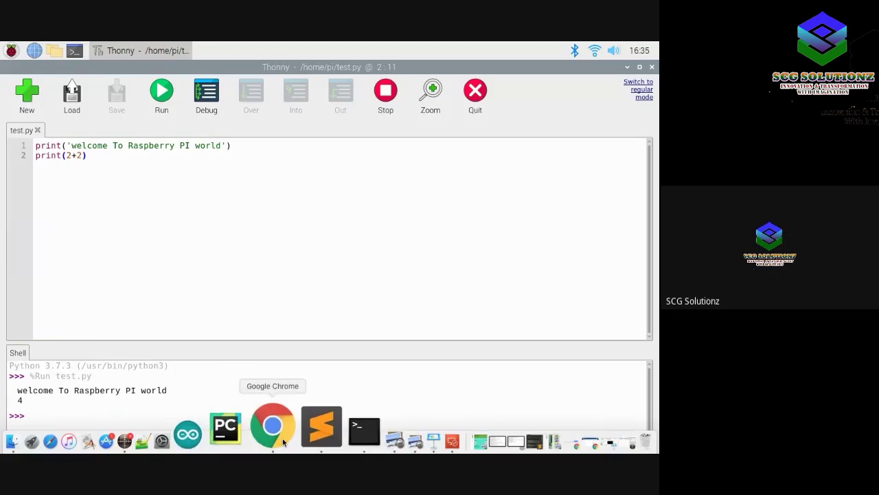
pyautogui.click(272, 427)
pyautogui.press('super+2')
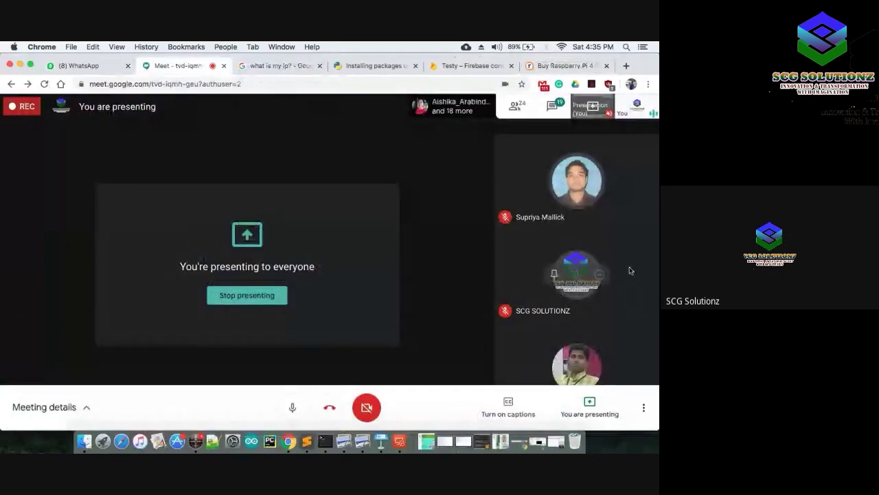
pyautogui.click(512, 114)
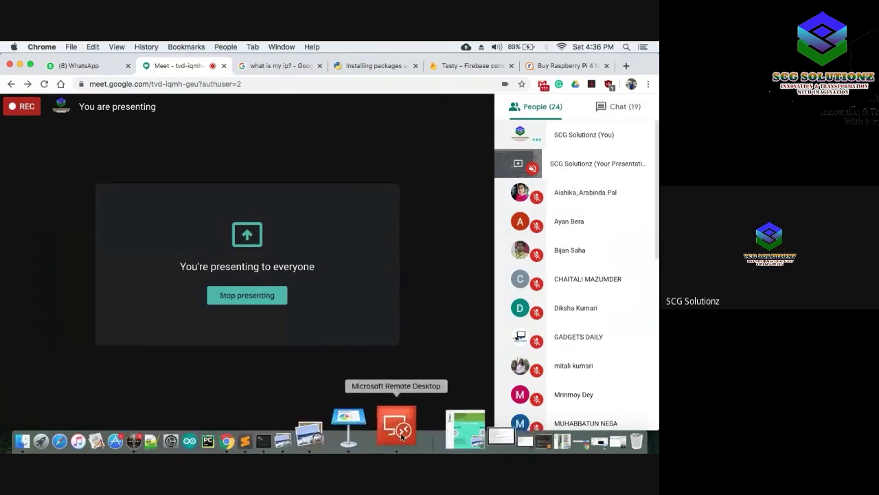
pyautogui.click(402, 436)
pyautogui.doubleClick(384, 161)
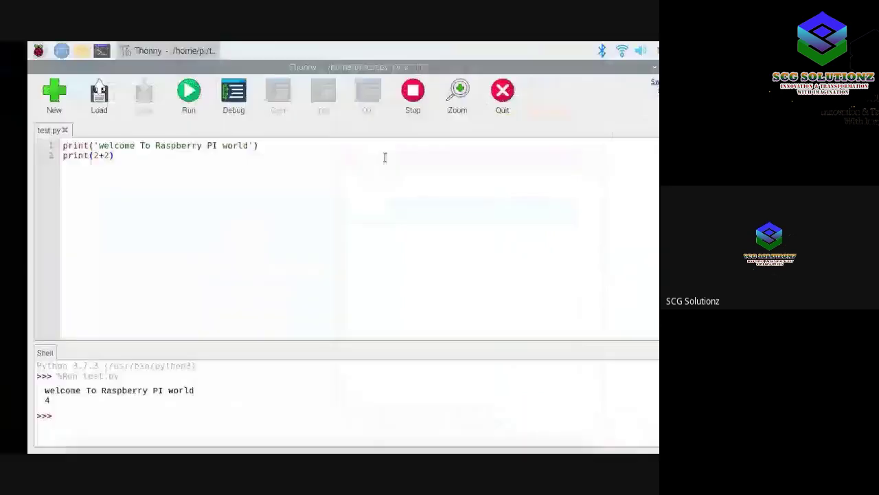
# Step: Delete both existing print lines from test.py
pyautogui.moveTo(93, 157); pyautogui.dragTo(33, 154)
pyautogui.press('BackSpace')
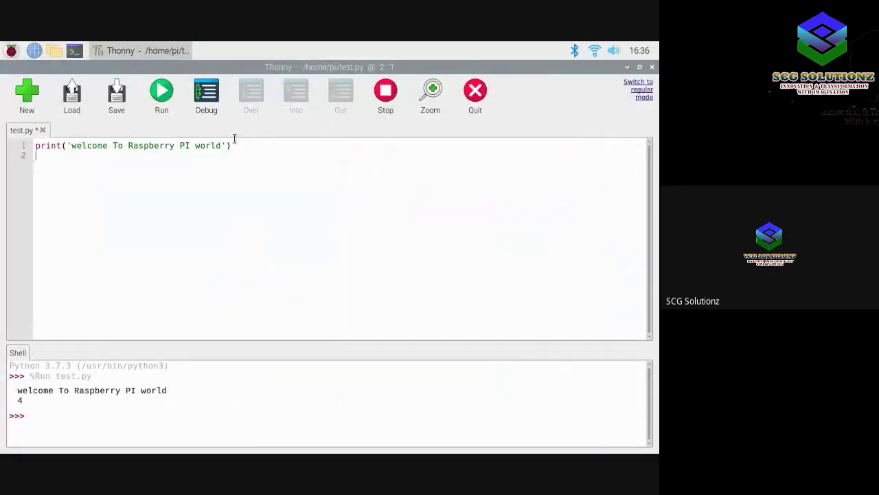
pyautogui.moveTo(228, 145); pyautogui.dragTo(6, 149)
pyautogui.press('BackSpace')
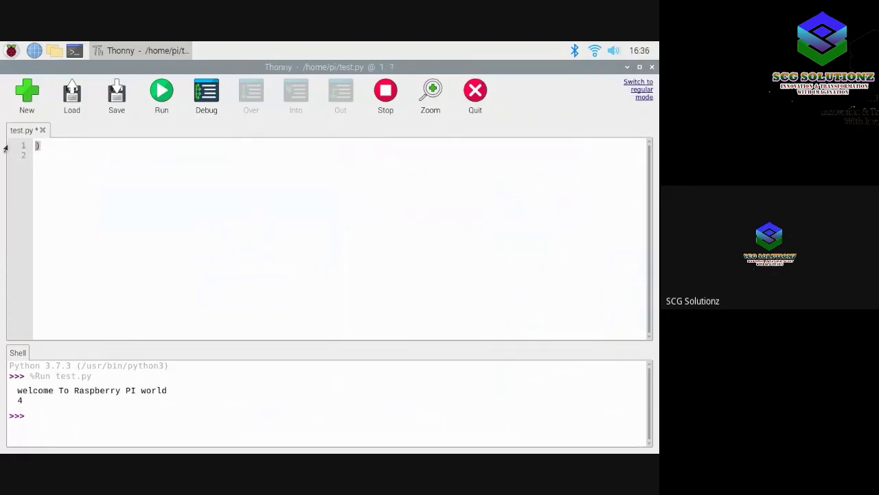
pyautogui.press('Delete')
# Step: Write a print statement that outputs a participant's first name in test.py and run the script
pyautogui.write('print(')
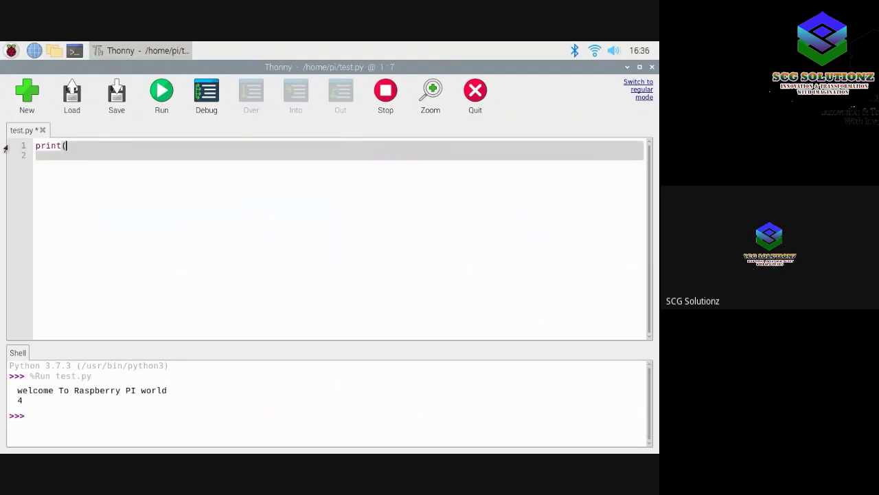
pyautogui.write('"Aishi')
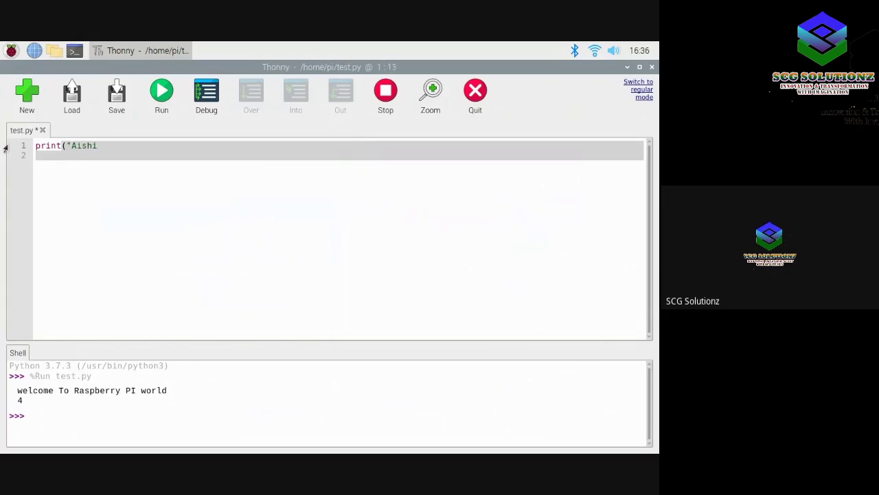
pyautogui.write('ki")')
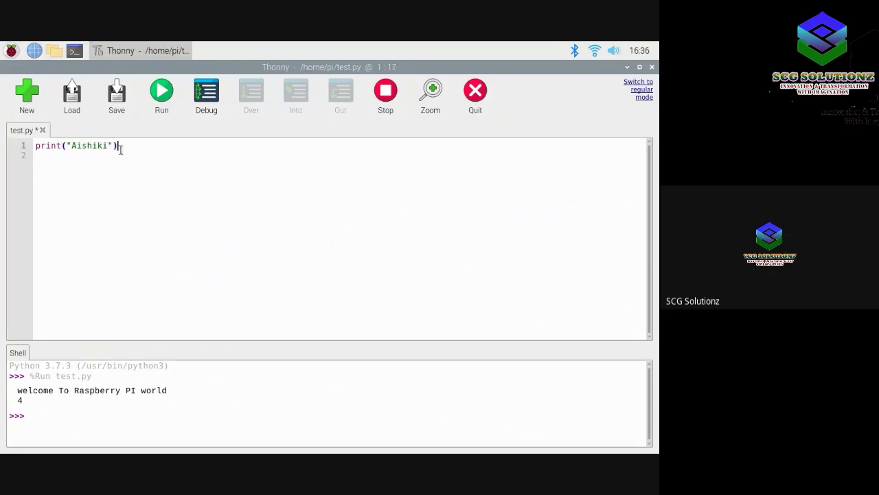
pyautogui.click(146, 104)
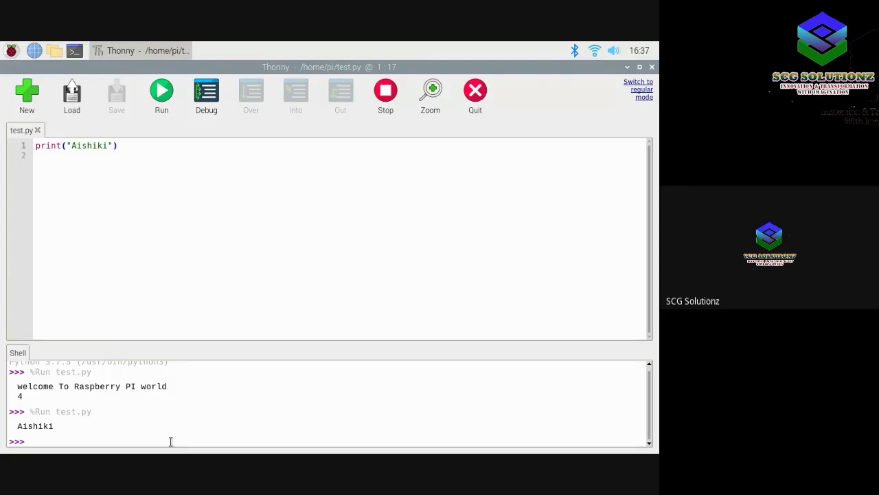
# Step: Close Thonny and open the Chromium Web Browser on the Raspberry Pi
pyautogui.click(654, 68)
pyautogui.click(14, 53)
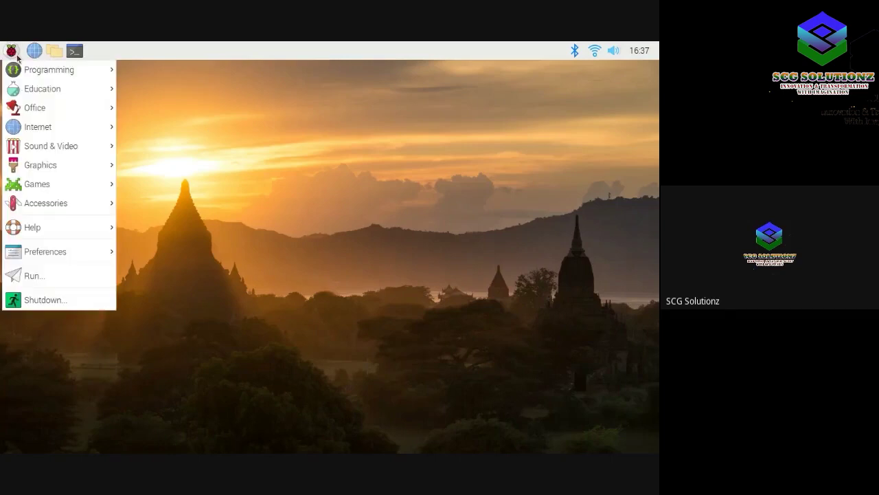
pyautogui.moveTo(60, 98)
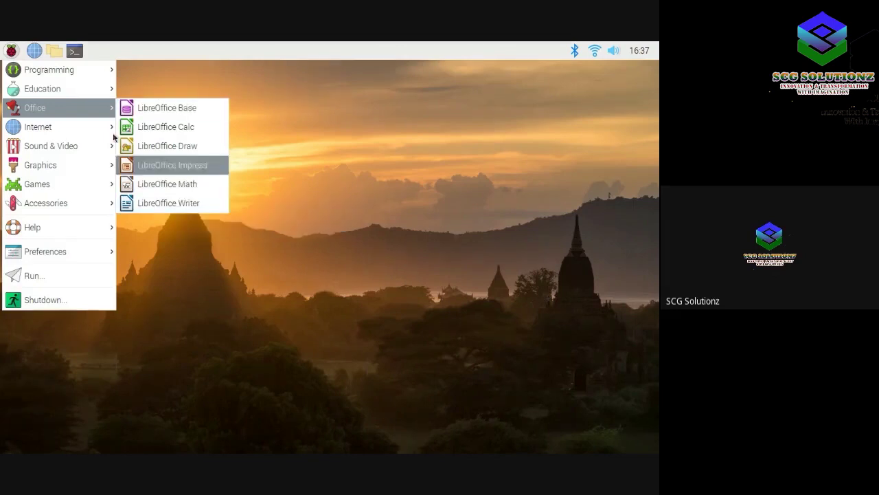
pyautogui.moveTo(73, 131)
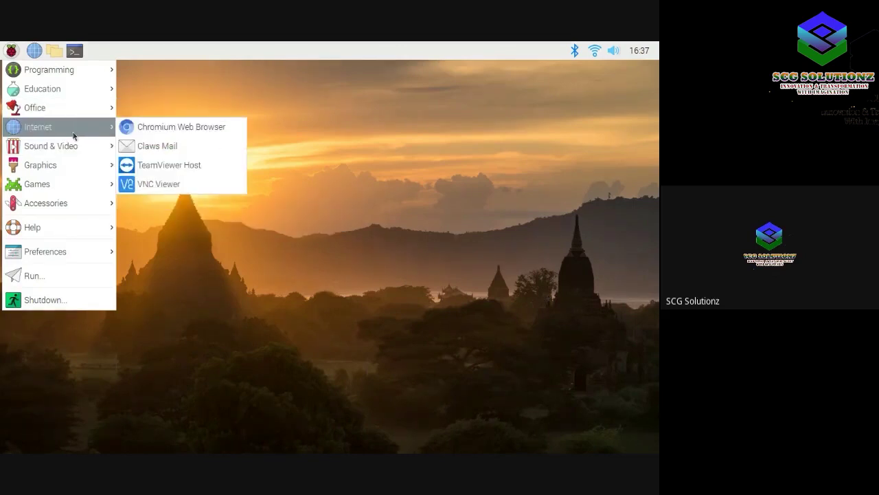
pyautogui.click(170, 129)
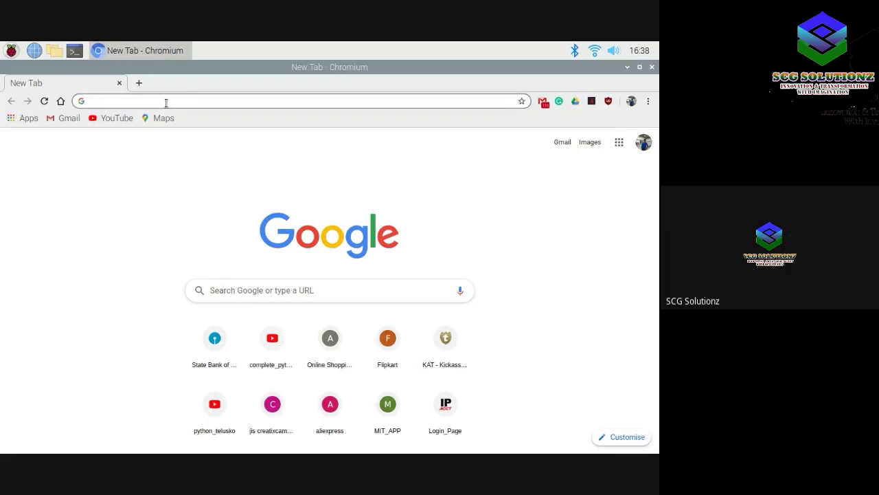
# Step: Load google.com in Chromium and close the browser
pyautogui.click(166, 102)
pyautogui.write('g')
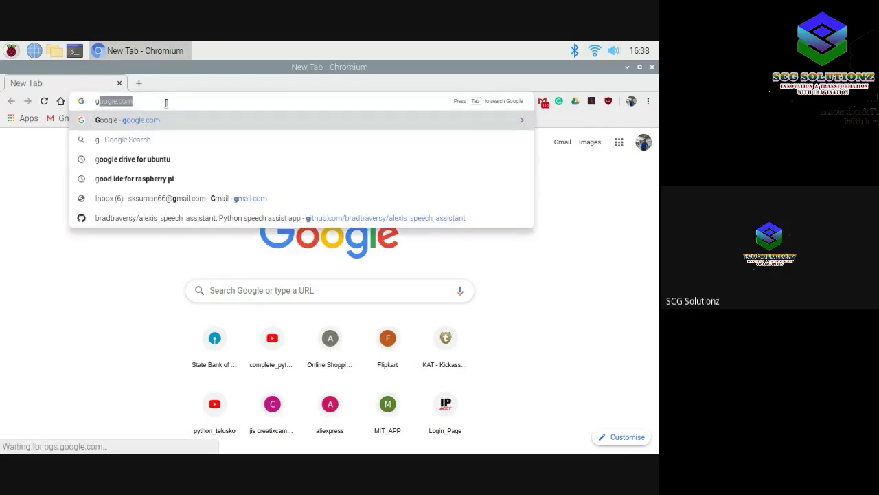
pyautogui.press('Return')
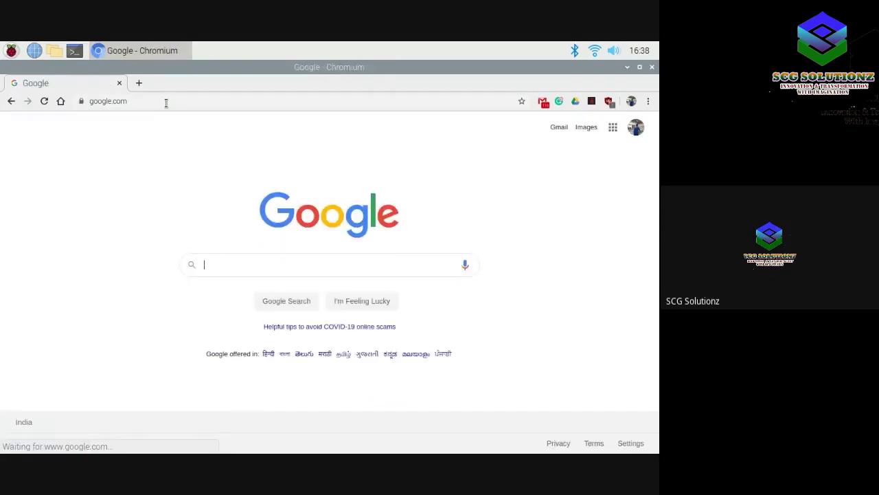
pyautogui.click(652, 67)
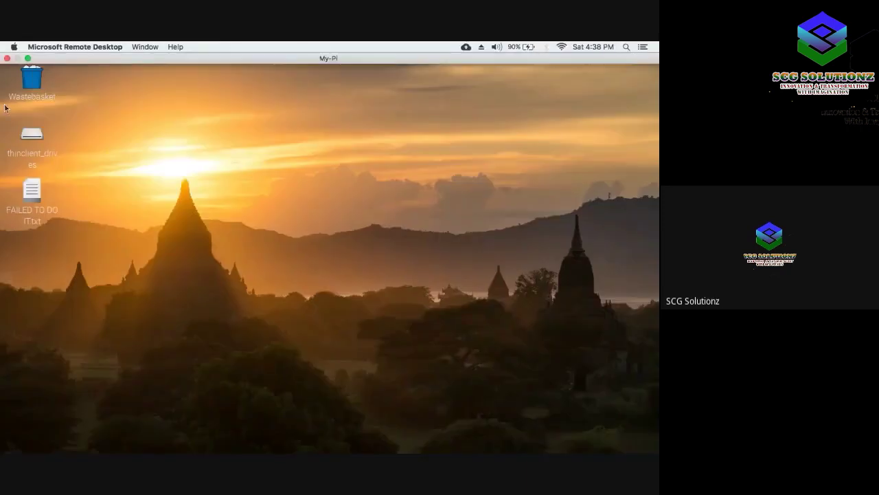
pyautogui.click(11, 52)
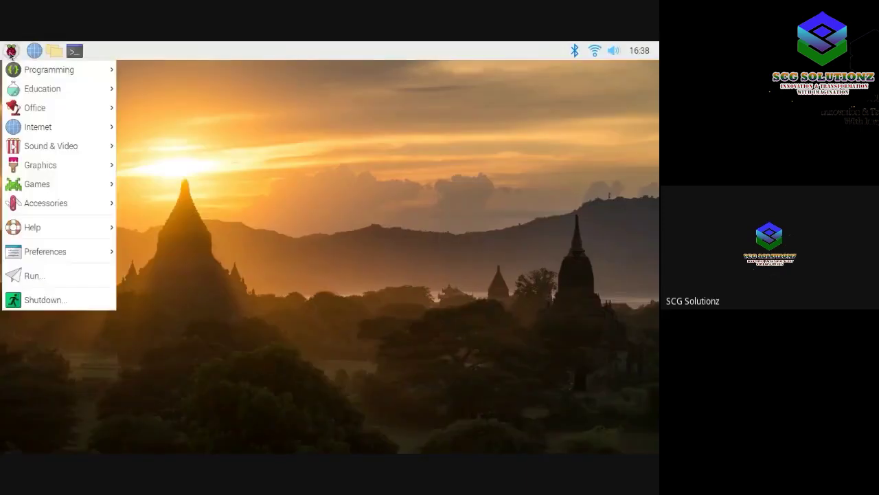
pyautogui.moveTo(54, 173)
pyautogui.moveTo(54, 152)
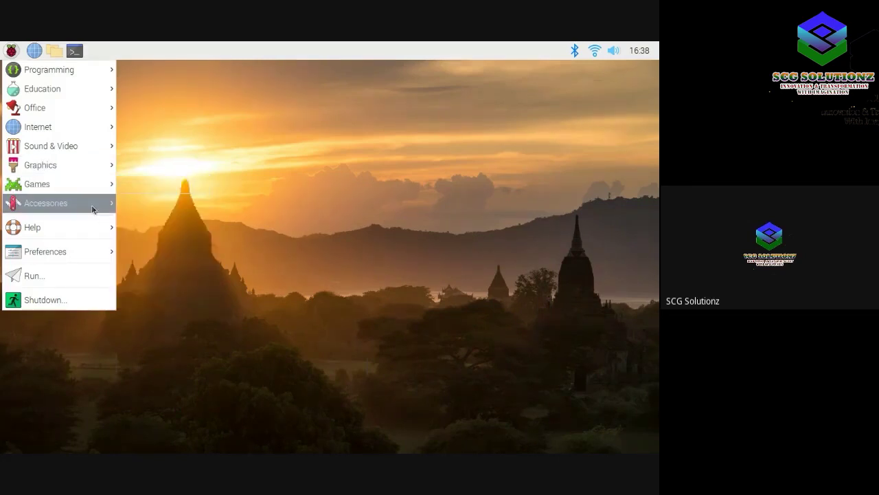
pyautogui.moveTo(95, 208)
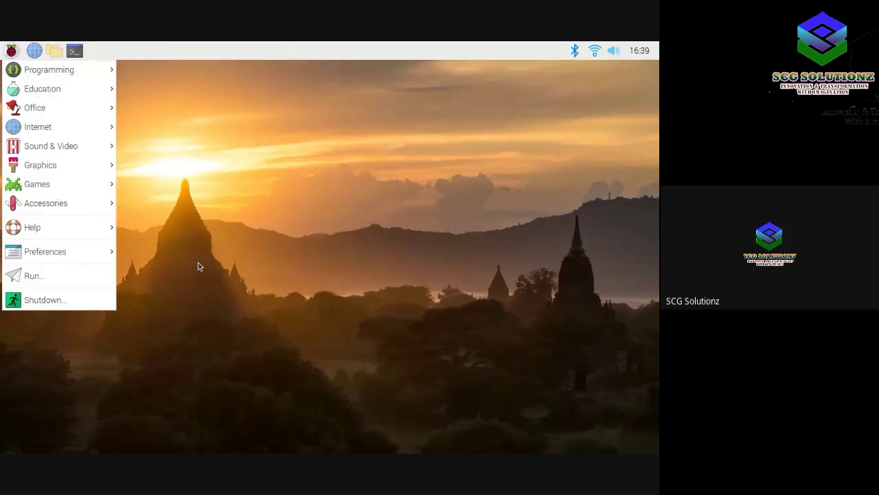
# Step: Leave the remote desktop for Chrome and search Google for "raspbery pi" in a new tab
pyautogui.hotkey('ctrl', 'Left')
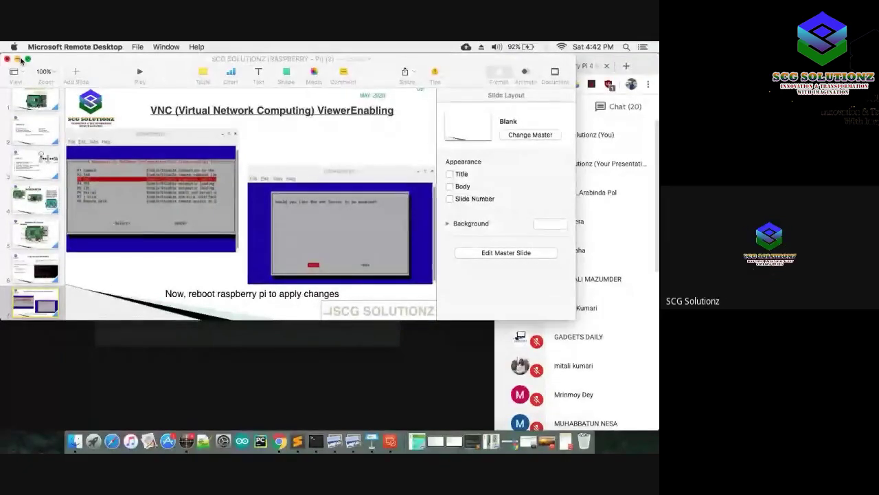
pyautogui.click(272, 432)
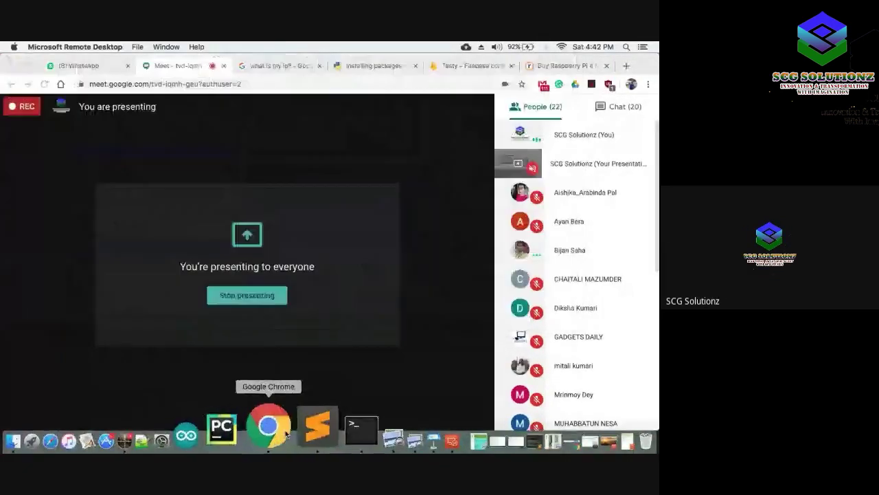
pyautogui.click(626, 65)
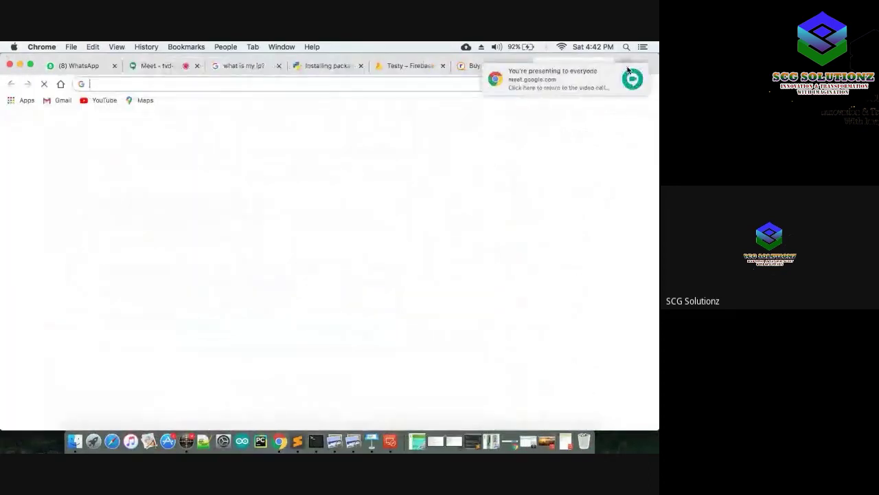
pyautogui.write('ras')
pyautogui.press('Return')
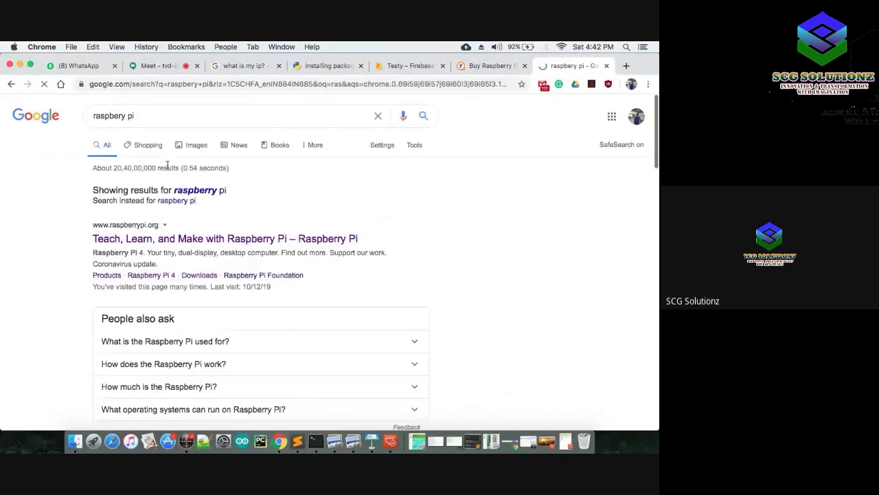
# Step: Open the raspberrypi.org site and go to the Raspbian page in its downloads section
pyautogui.click(142, 238)
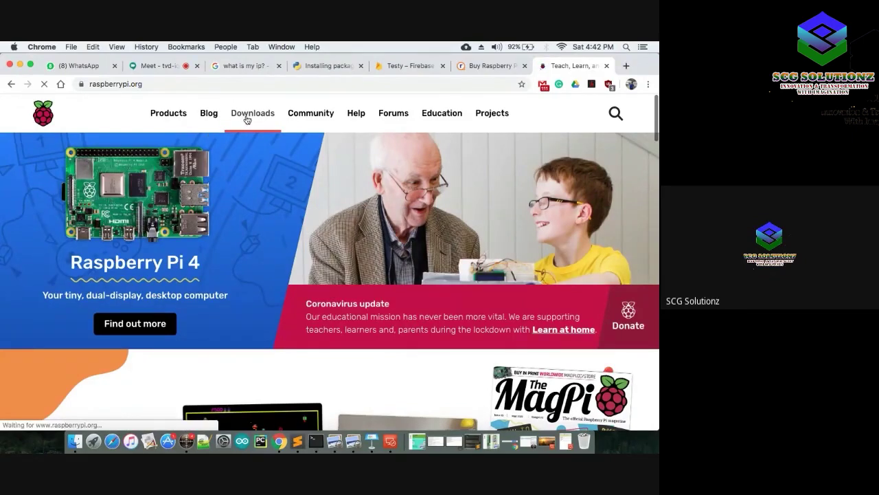
pyautogui.click(247, 119)
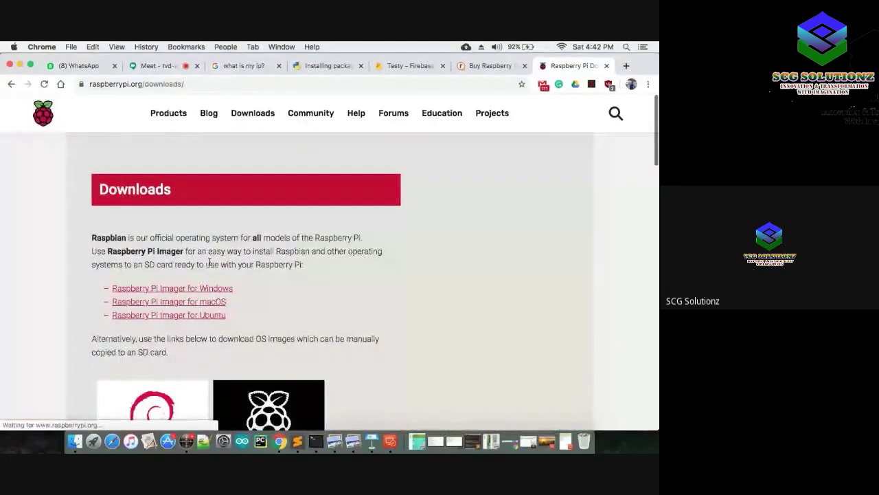
pyautogui.scroll(-3, 206, 261)
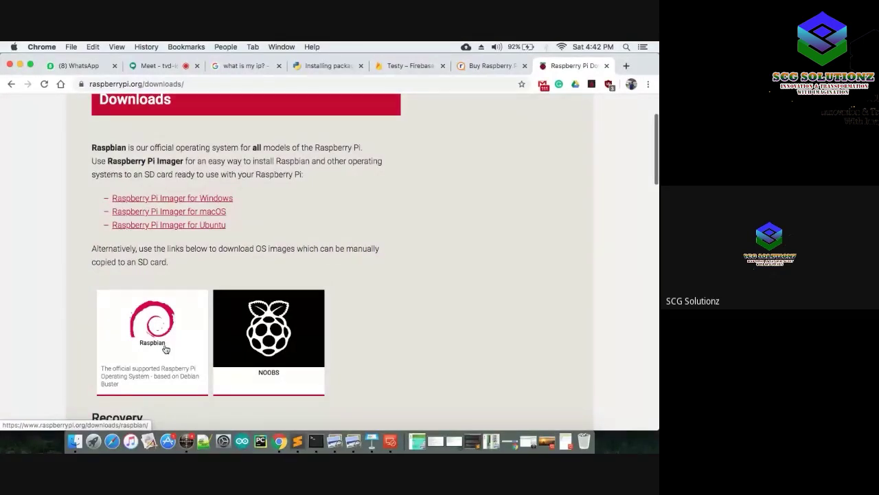
pyautogui.click(165, 348)
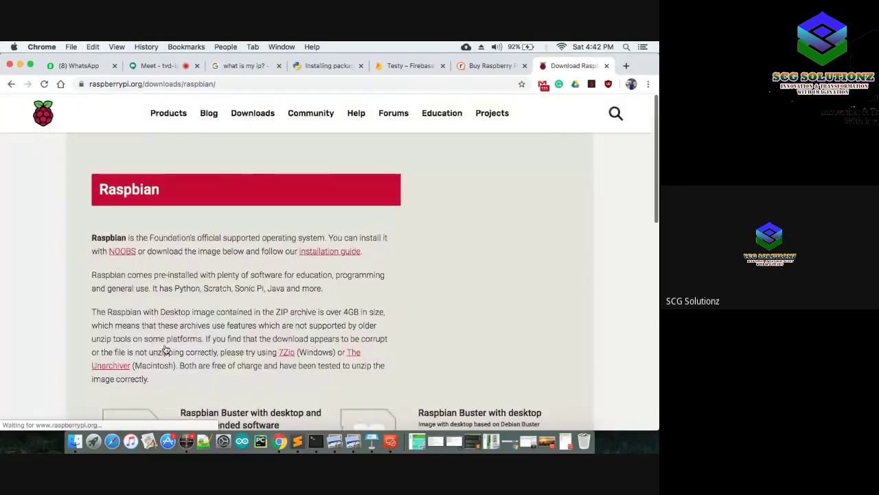
# Step: Review the Raspbian Buster images offered for download and switch to the Keynote presentation
pyautogui.scroll(-5, 165, 350)
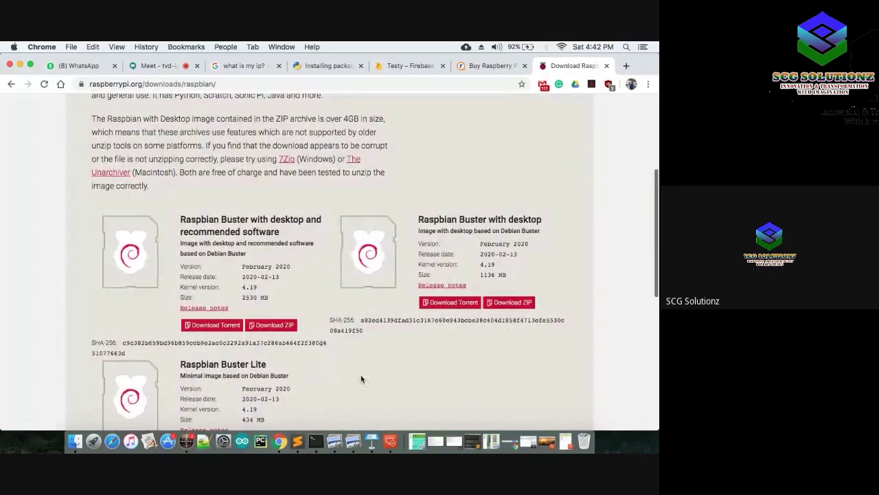
pyautogui.scroll(-3, 362, 378)
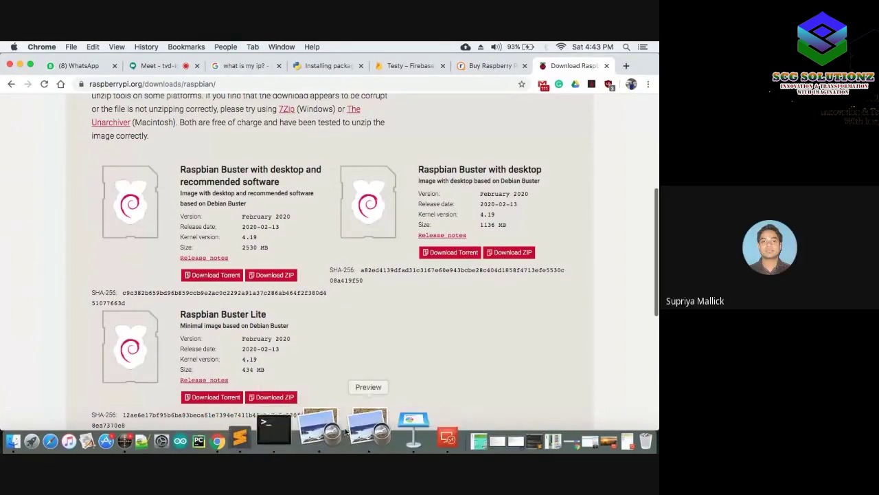
pyautogui.click(371, 428)
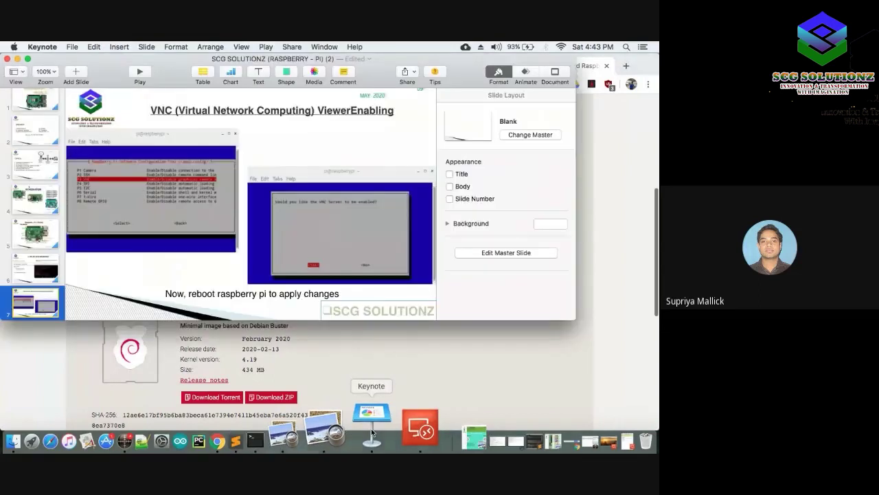
# Step: Show the Raspberry Pi welcome slide, minimize the presentation and bring it back over the Raspbian download page
pyautogui.click(31, 108)
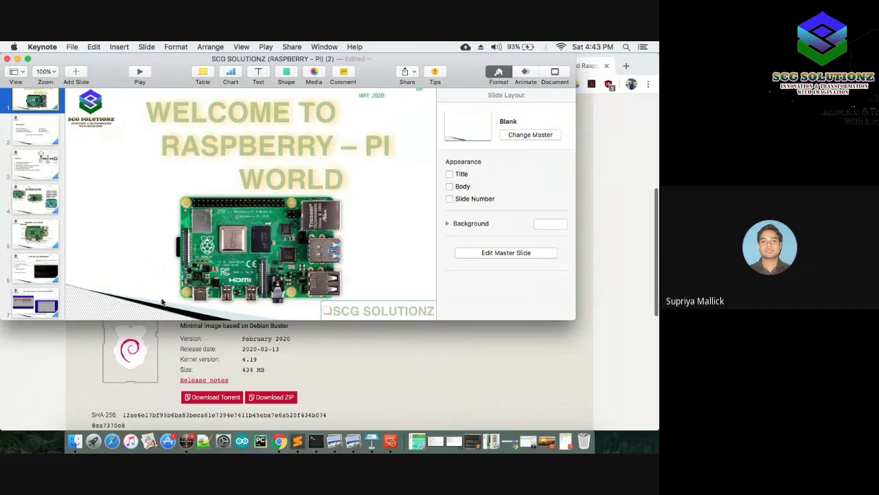
pyautogui.click(17, 59)
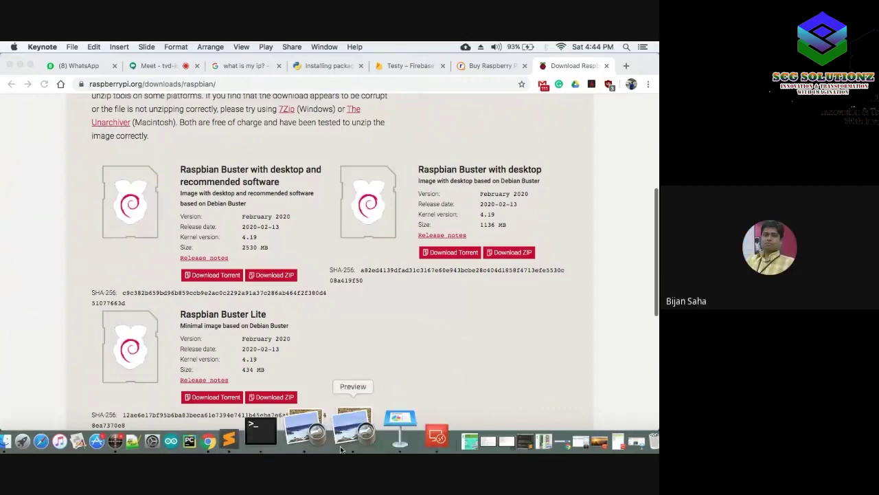
pyautogui.click(361, 440)
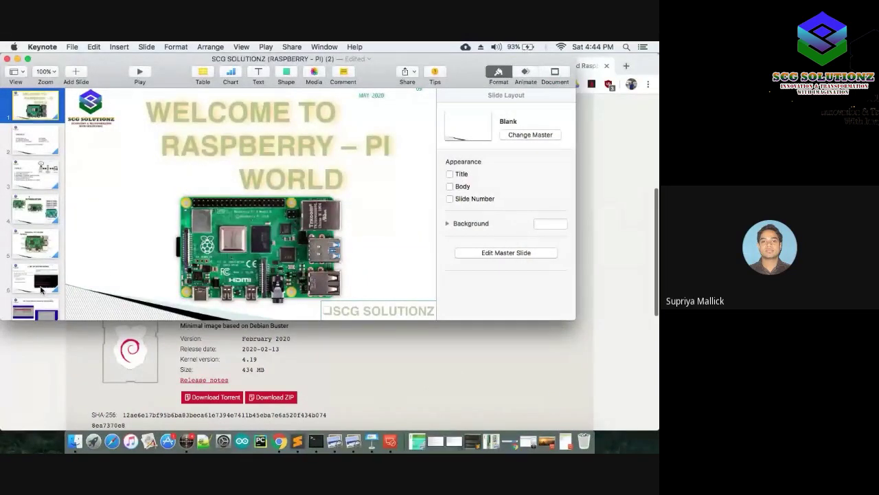
# Step: Find the Raspberry Pi GPIO Access slide past the network setup slide, present it as a slideshow and return to editing
pyautogui.click(42, 288)
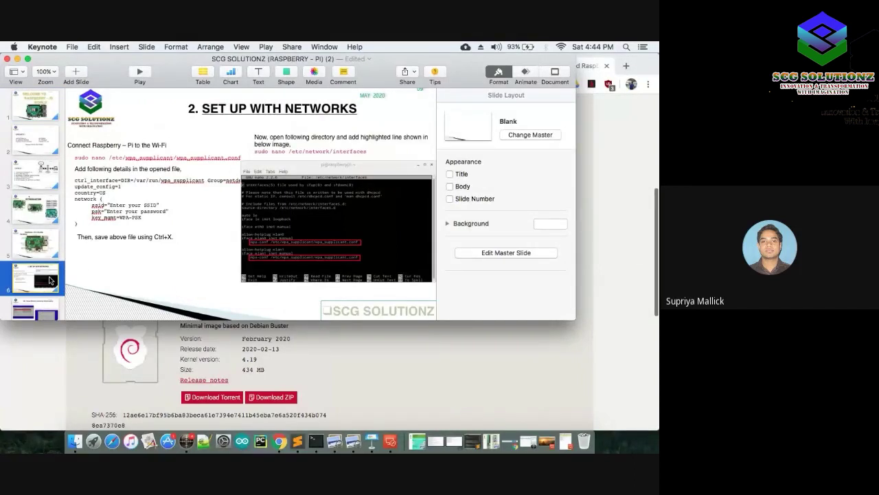
pyautogui.scroll(-5, 50, 280)
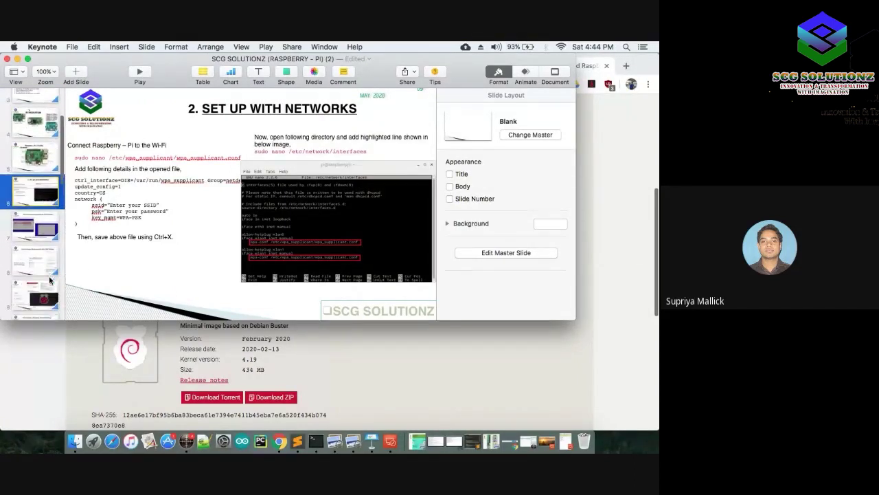
pyautogui.scroll(-6, 49, 279)
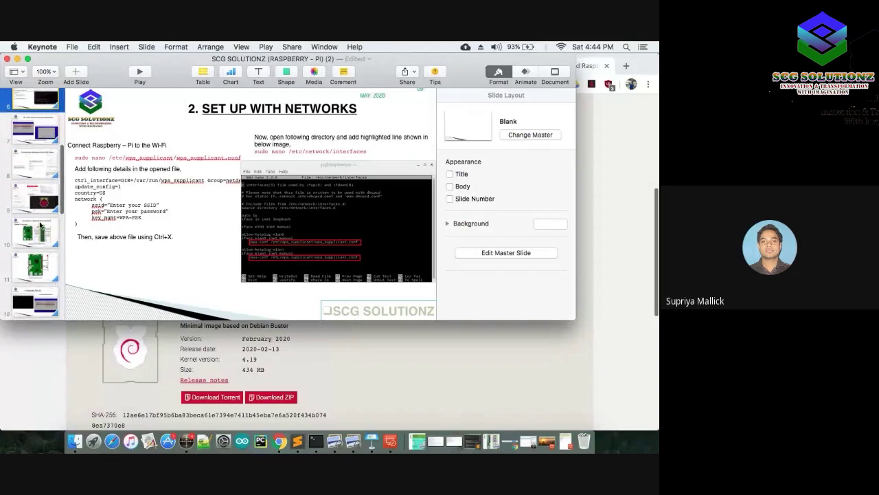
pyautogui.click(39, 225)
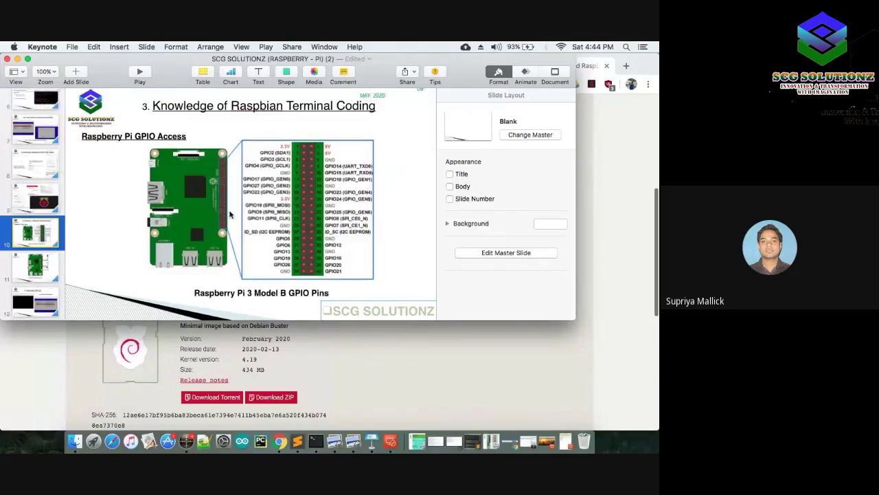
pyautogui.click(138, 72)
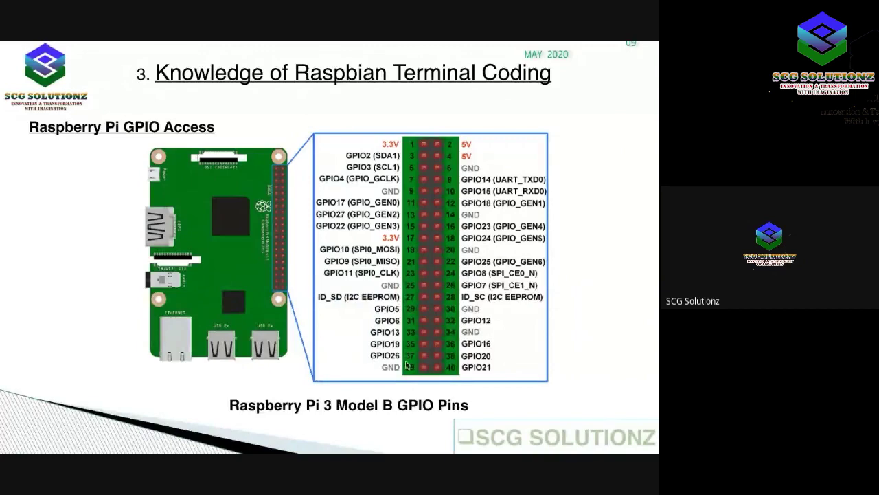
pyautogui.press('Right')
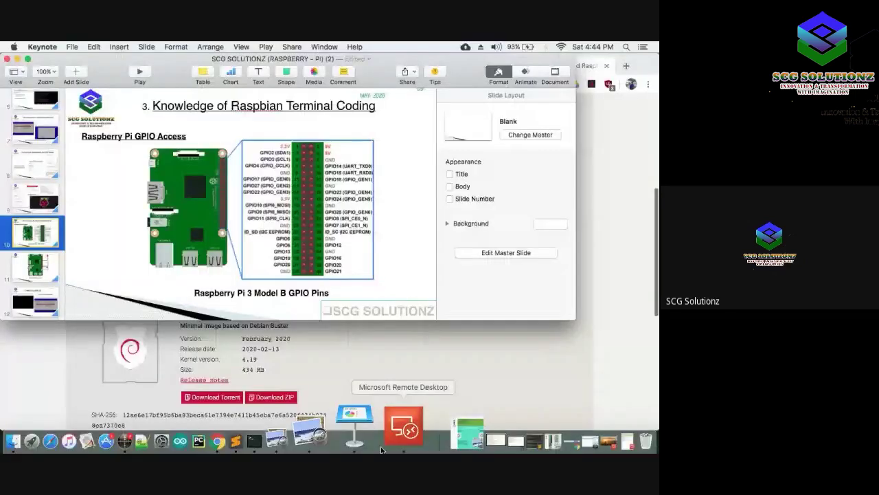
# Step: Switch to Preview, close the Raspberry-Pi-3-vs-Arduino.jpg image and show the Raspberry Pi GPIO header image in full screen
pyautogui.click(333, 440)
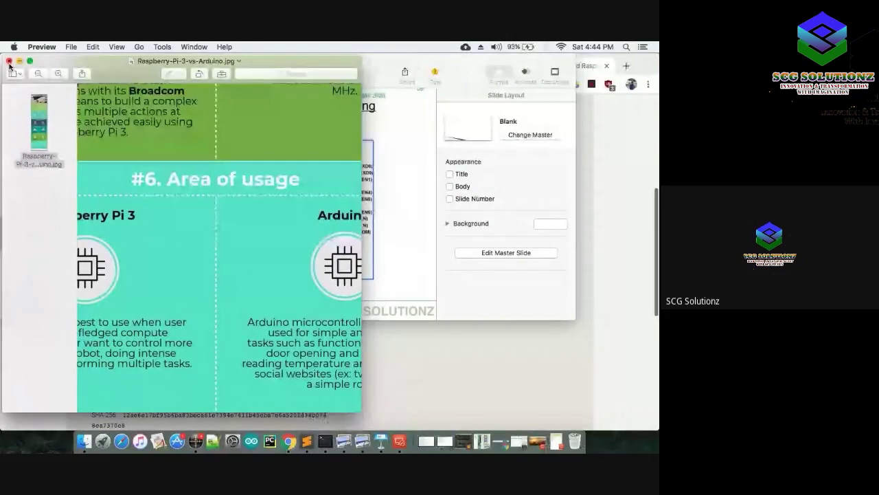
pyautogui.click(353, 439)
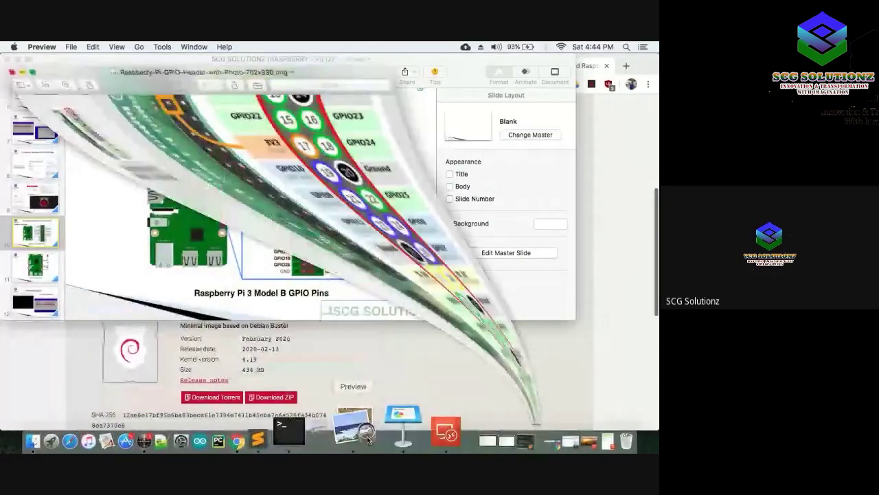
pyautogui.click(30, 60)
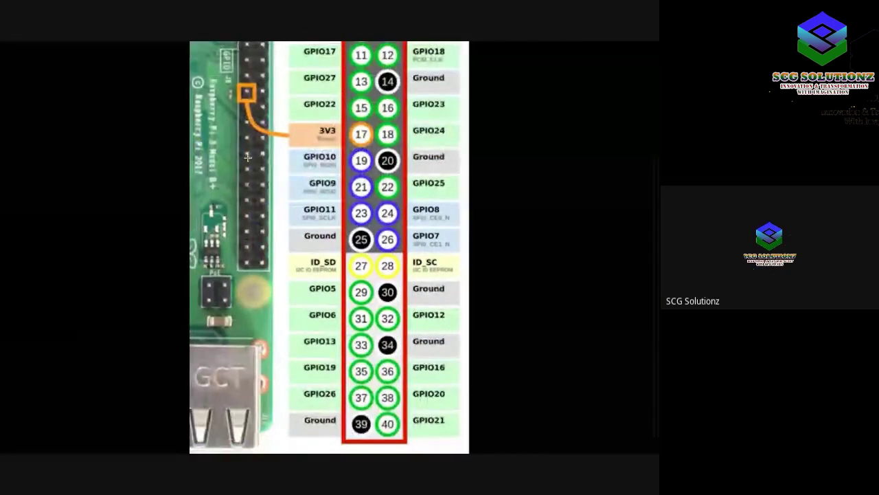
# Step: Examine the GPIO header pinout from the 3V3 and 5V power pins at 1 and 2 through to pins 39 and 40
pyautogui.scroll(2, 247, 158)
pyautogui.scroll(5, 247, 157)
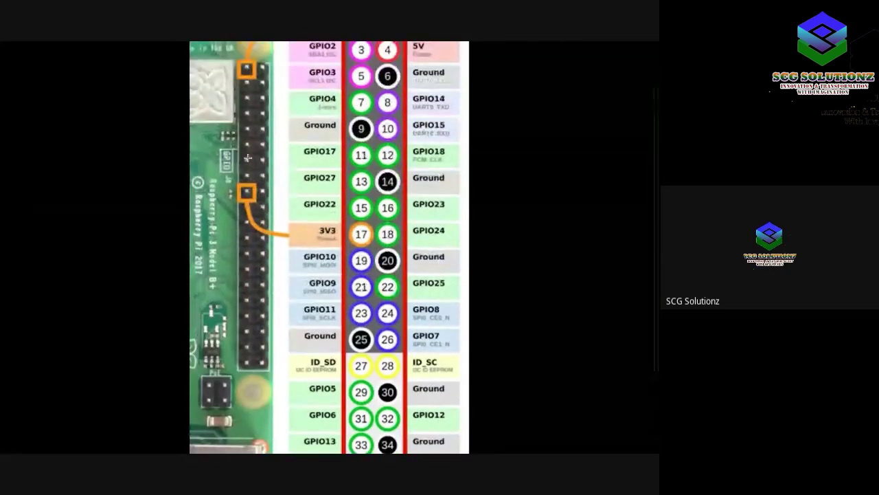
pyautogui.scroll(1, 247, 158)
pyautogui.scroll(2, 248, 158)
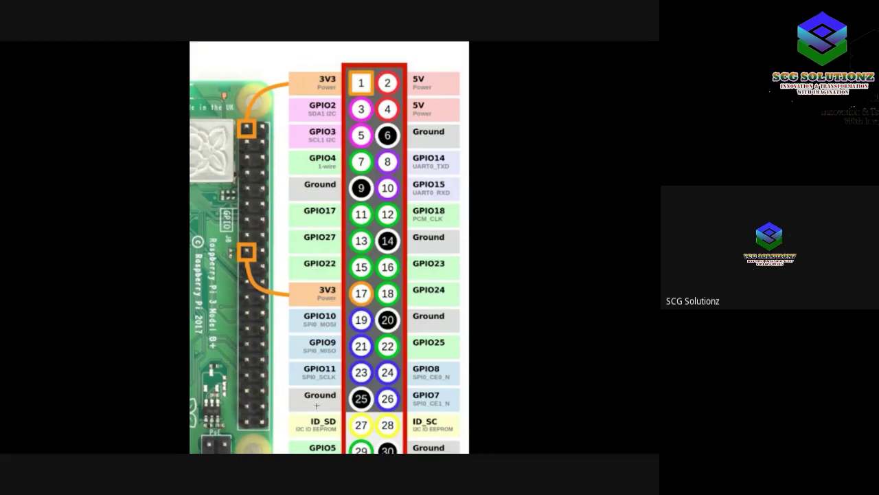
pyautogui.scroll(-2, 317, 405)
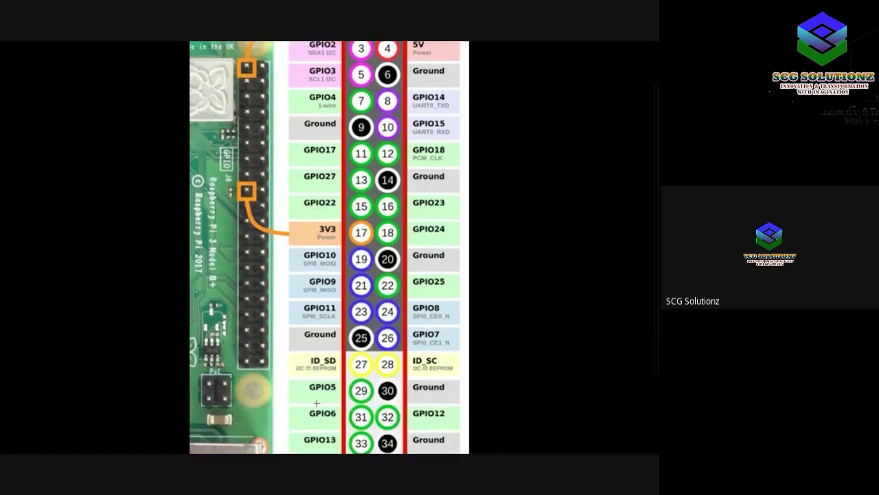
pyautogui.scroll(-4, 317, 404)
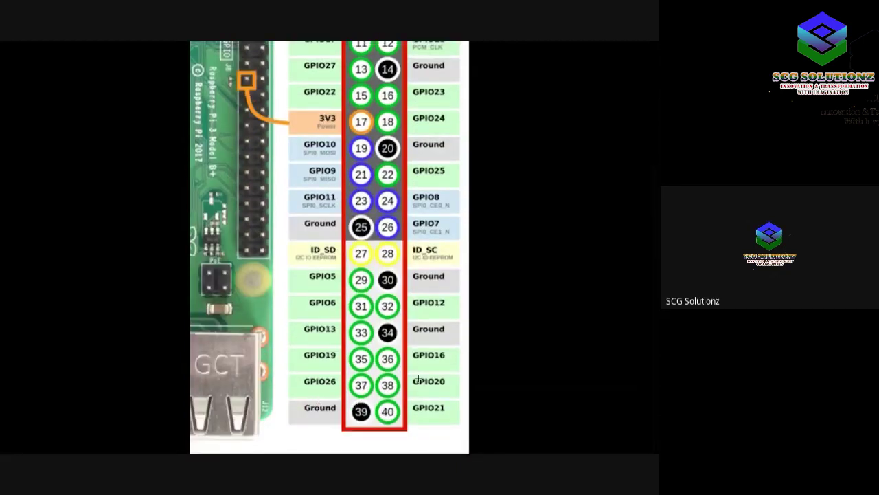